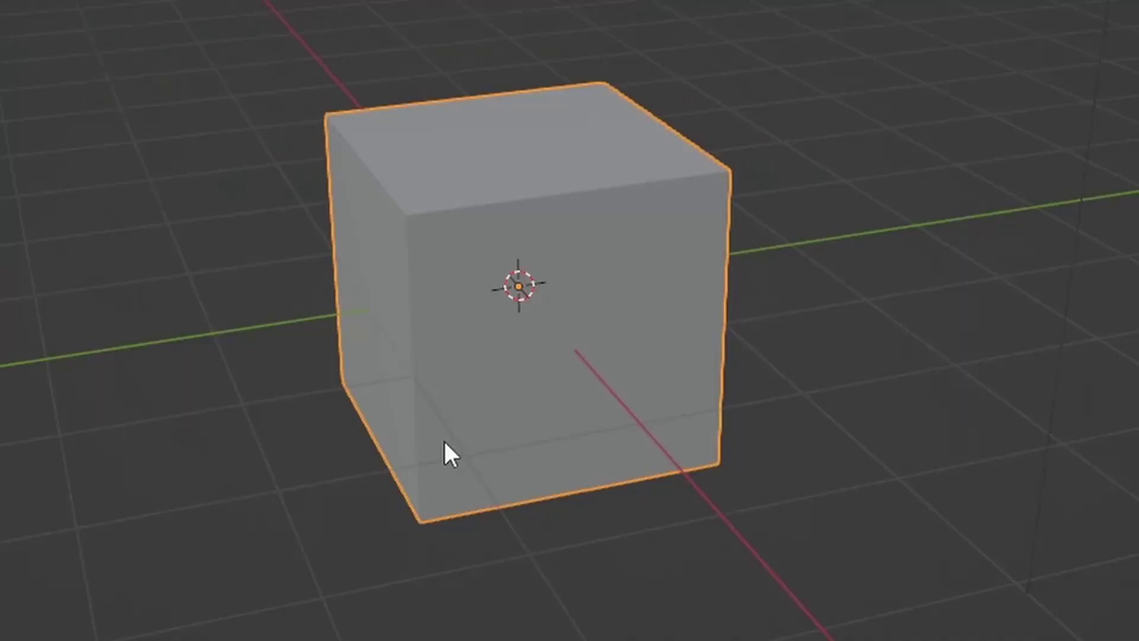
# Delete the default cube, leaving only the camera and light
pyautogui.press('Delete')
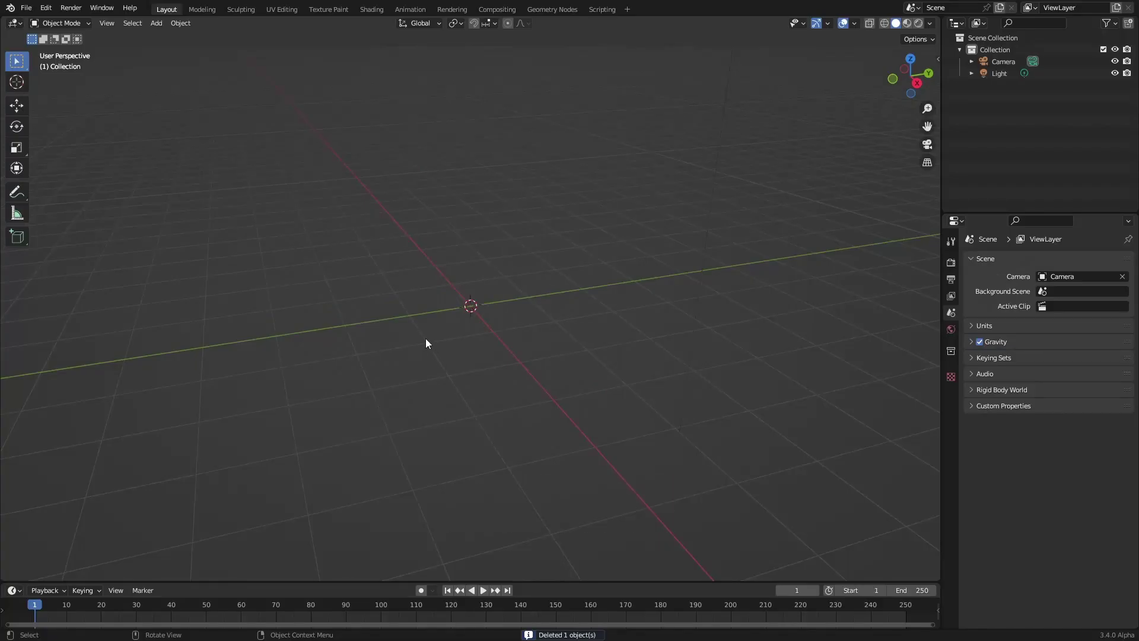
# Import the kelp seaweed image as a plane with Images as Planes
pyautogui.click(26, 8)
pyautogui.moveTo(71, 165)
pyautogui.click(213, 334)
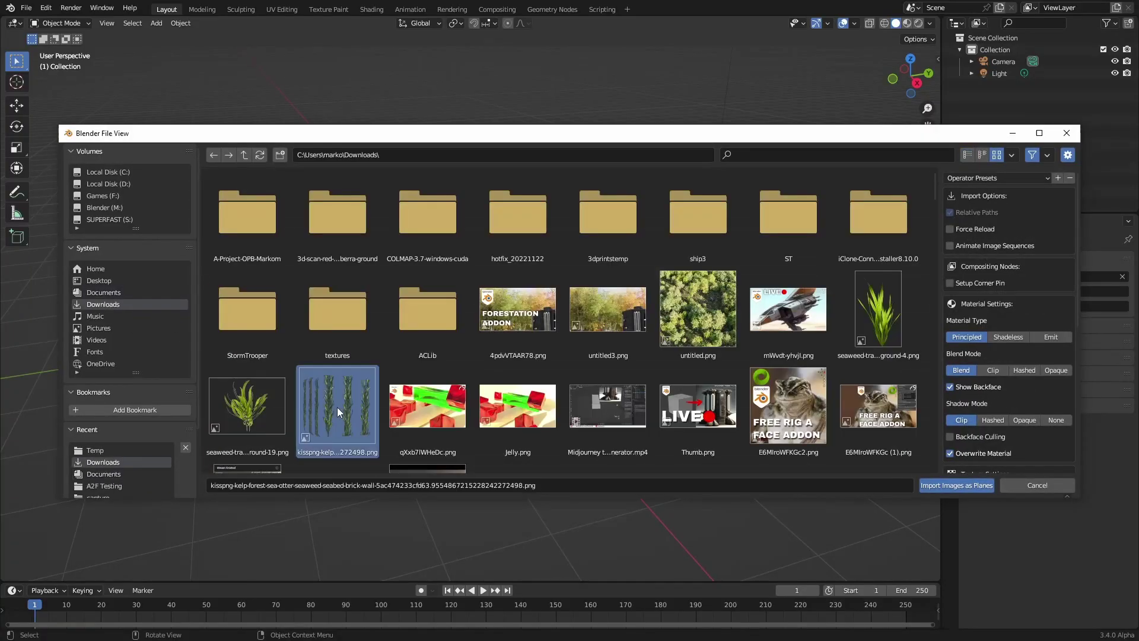
pyautogui.doubleClick(337, 406)
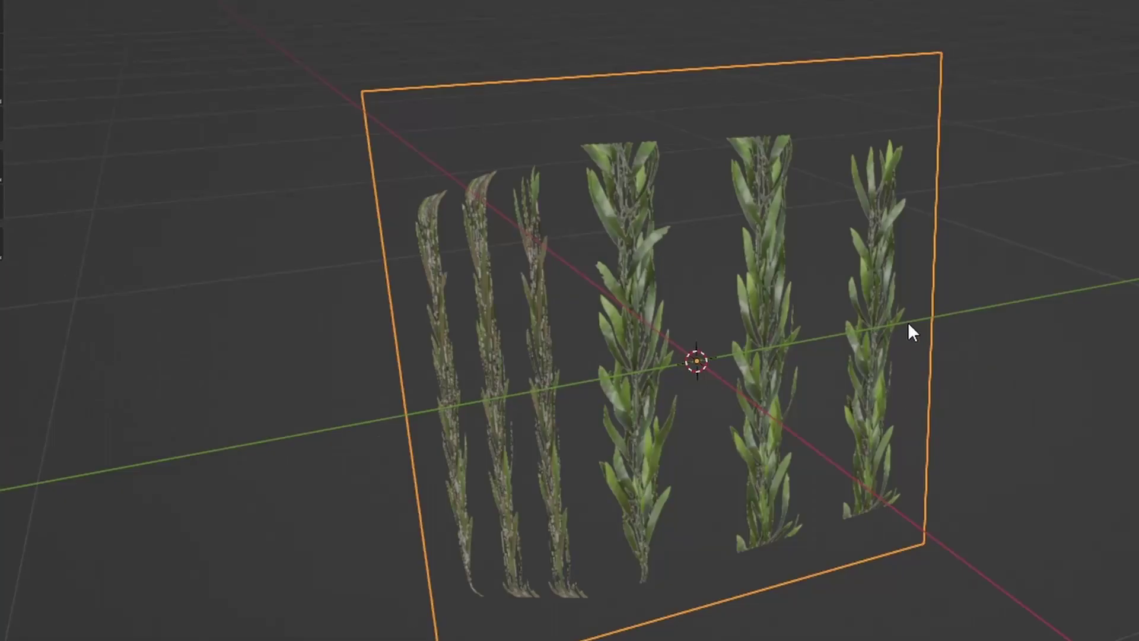
# In Edit Mode, add two vertical loop cuts and one horizontal loop cut around one seaweed strip
pyautogui.moveTo(908, 324); pyautogui.dragTo(833, 312, button='middle')
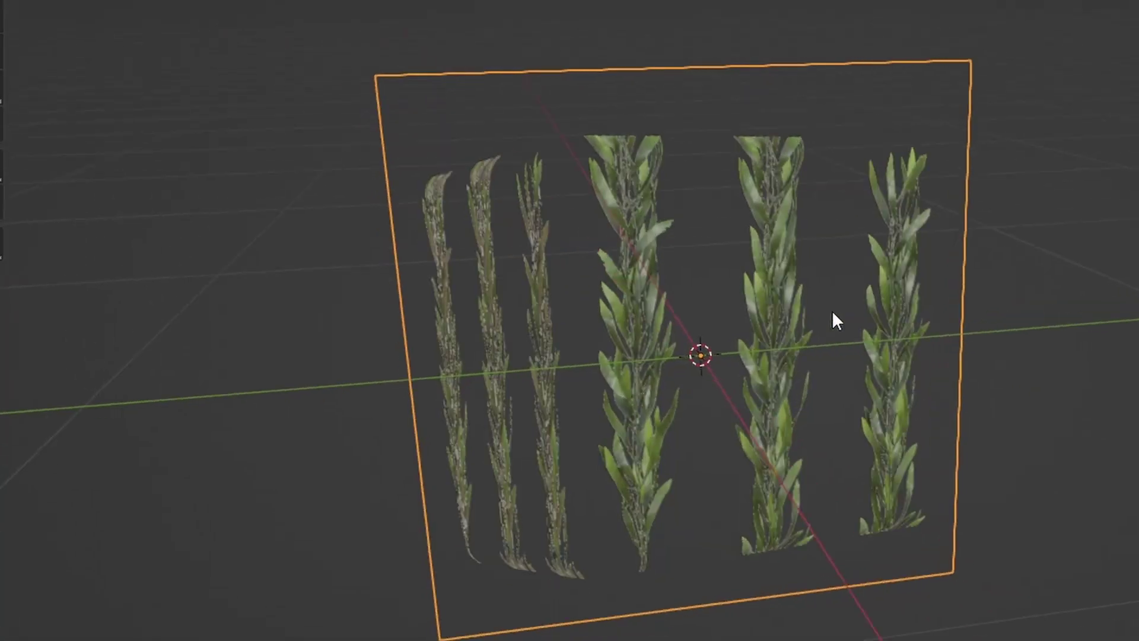
pyautogui.press('Tab')
pyautogui.keyDown('shift'); pyautogui.moveTo(1001, 417); pyautogui.dragTo(792, 373, button='middle'); pyautogui.keyUp('shift')
pyautogui.hotkey('ctrl', 'r')
pyautogui.click(672, 567)
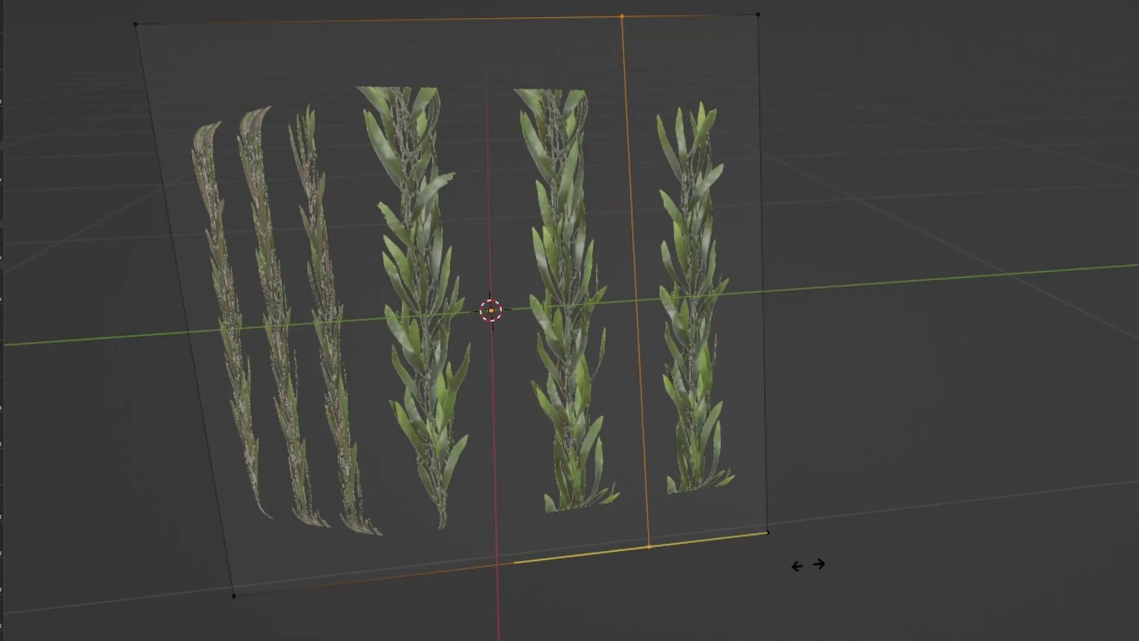
pyautogui.click(826, 562)
pyautogui.hotkey('ctrl', 'r')
pyautogui.click(721, 553)
pyautogui.click(744, 546)
pyautogui.hotkey('ctrl', 'r')
pyautogui.click(714, 80)
pyautogui.click(729, 97)
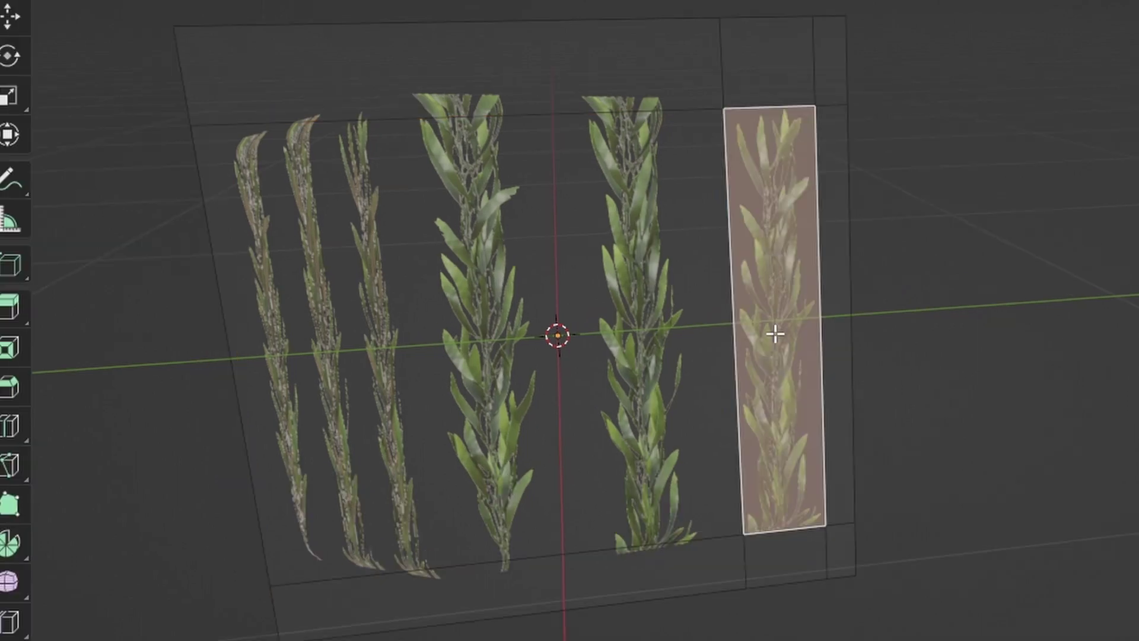
# Invert the selection and delete the faces around the strip
pyautogui.hotkey('ctrl', 'i')
pyautogui.press('x')
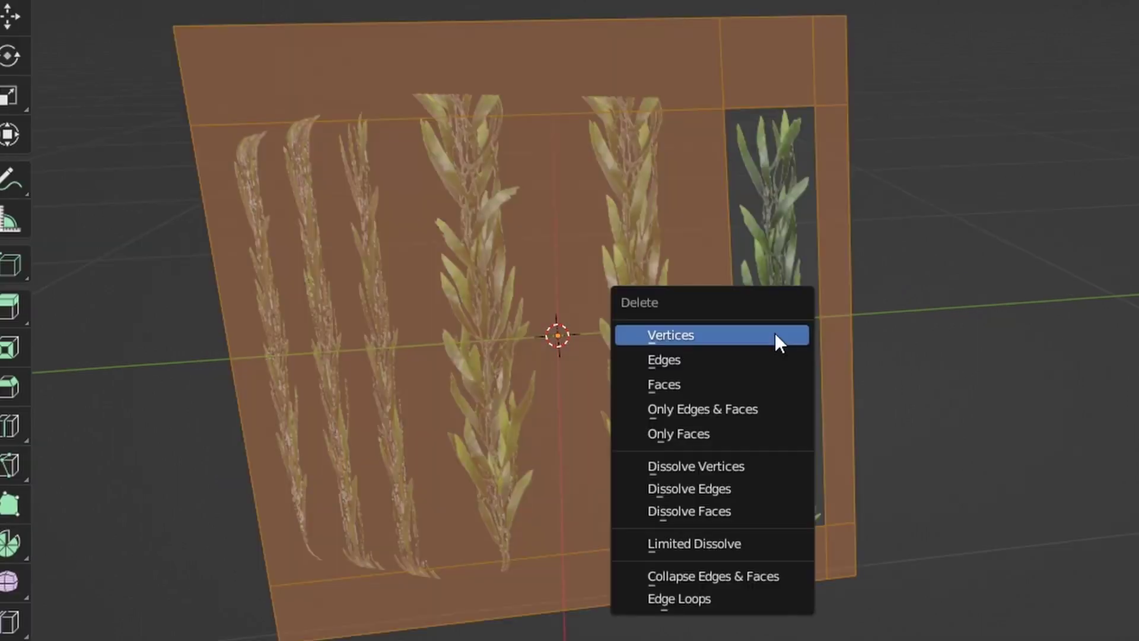
pyautogui.click(735, 392)
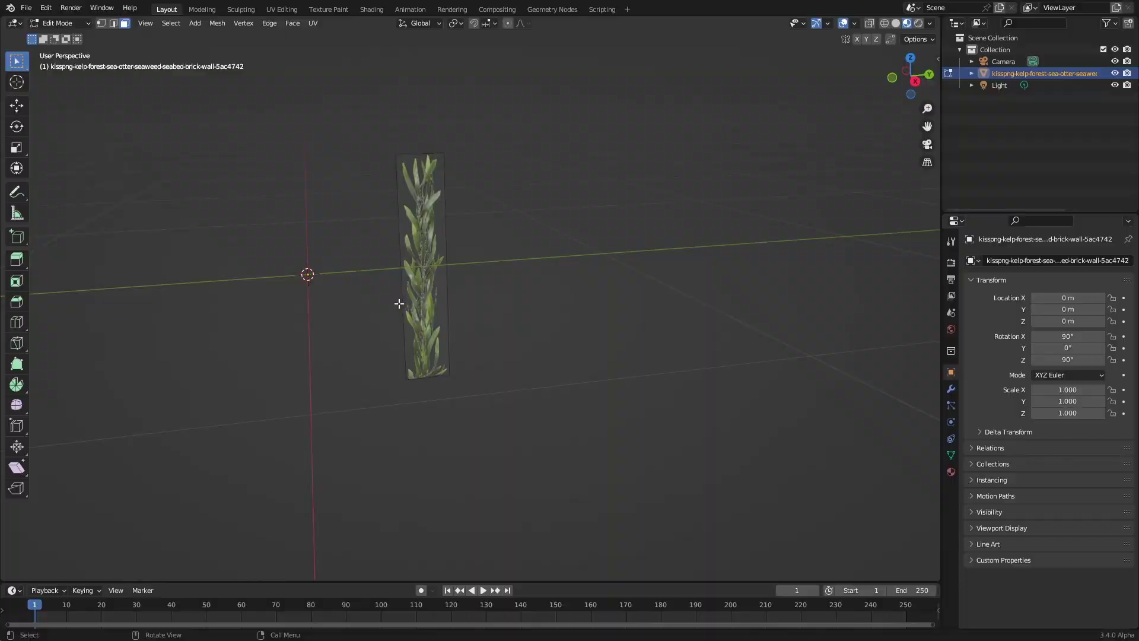
# Snap the 3D cursor to the seaweed strip's bottom edge
pyautogui.press('2')
pyautogui.click(437, 375)
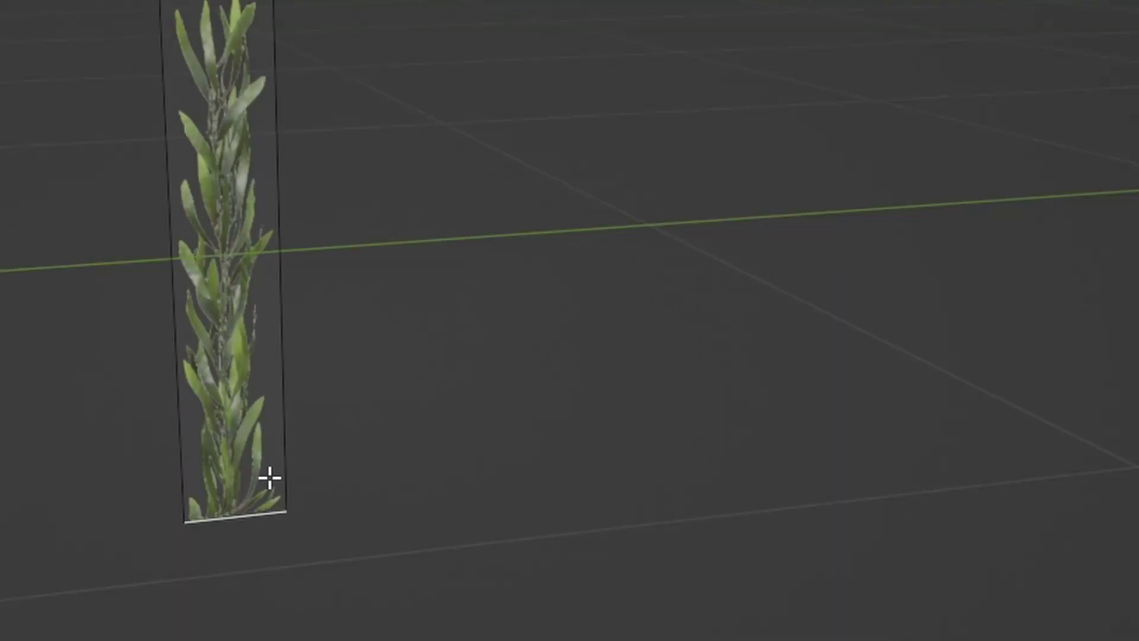
pyautogui.hotkey('shift', 's')
pyautogui.click(298, 611)
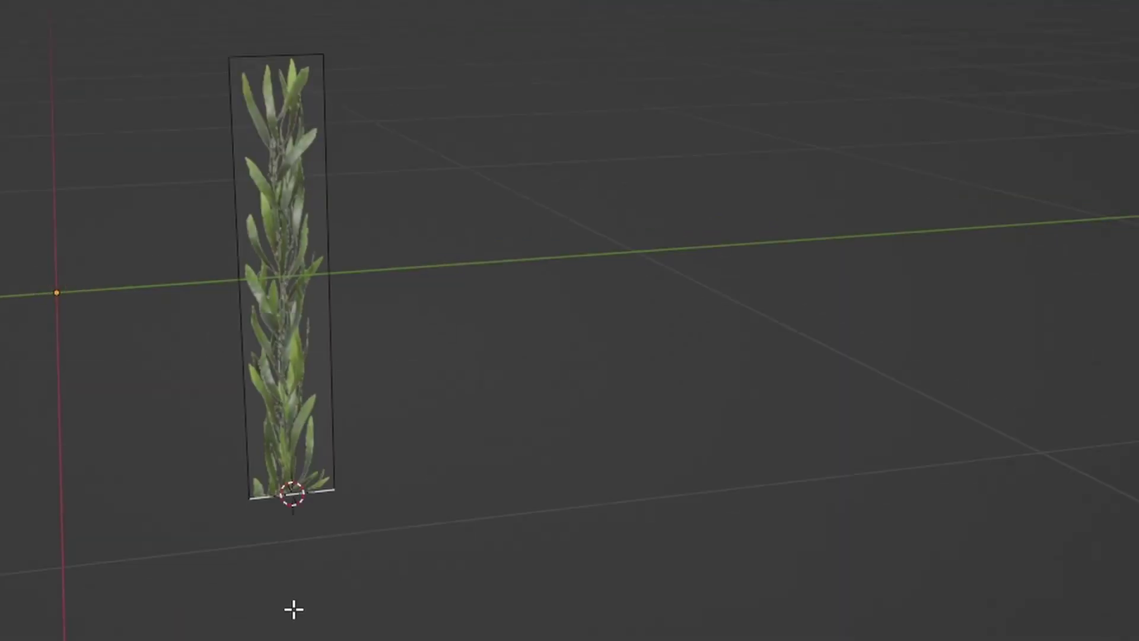
# Set the strip's origin to the 3D cursor and move it to the world origin
pyautogui.press('Tab')
pyautogui.rightClick(302, 422)
pyautogui.moveTo(470, 320)
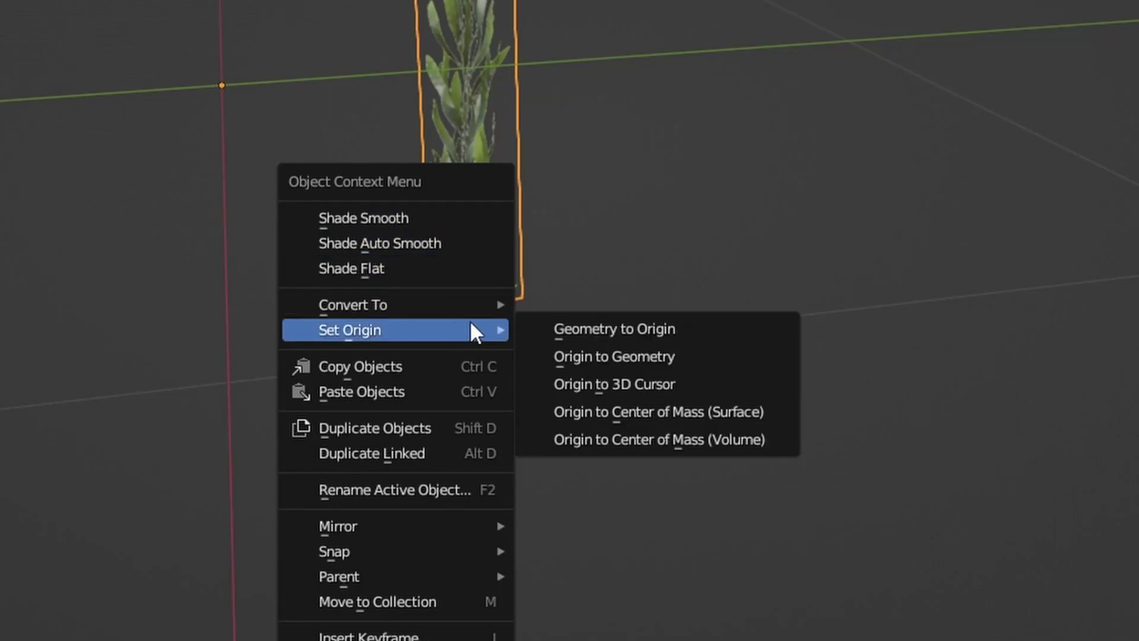
pyautogui.click(632, 383)
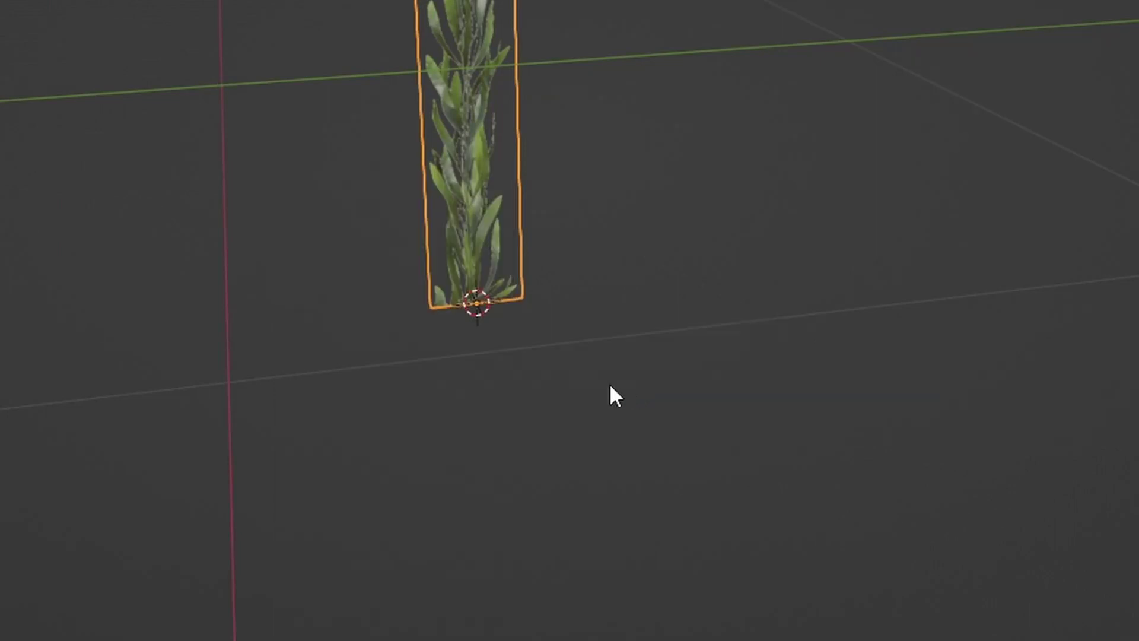
pyautogui.hotkey('alt', 'g')
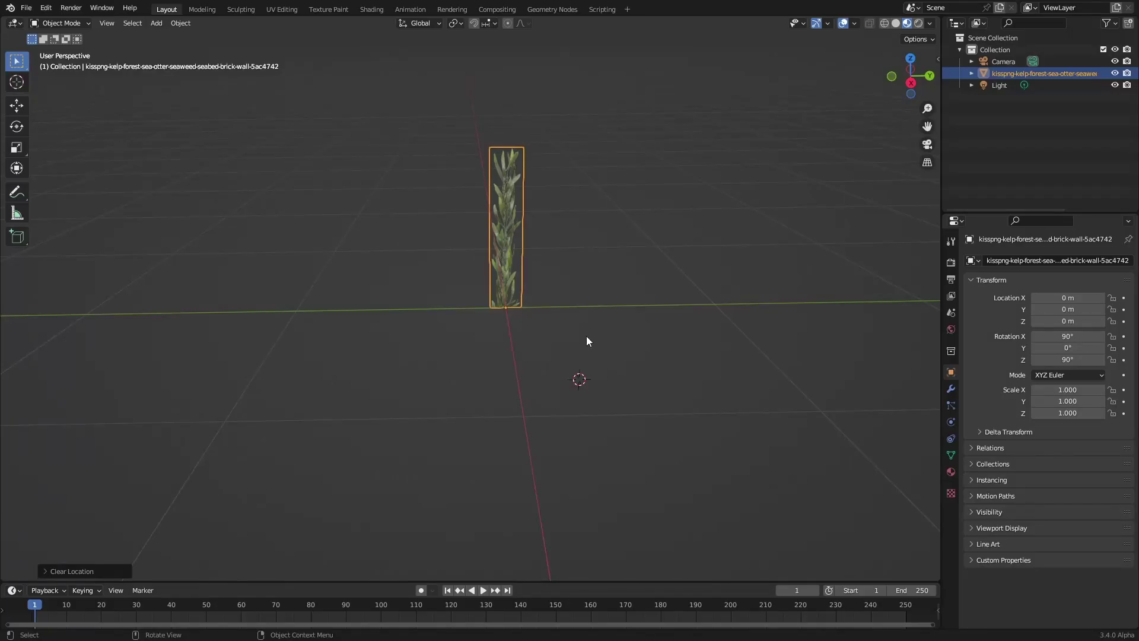
# Add a plane mesh and scale it to about 8.3 as the ground
pyautogui.hotkey('shift', 'a')
pyautogui.moveTo(539, 234)
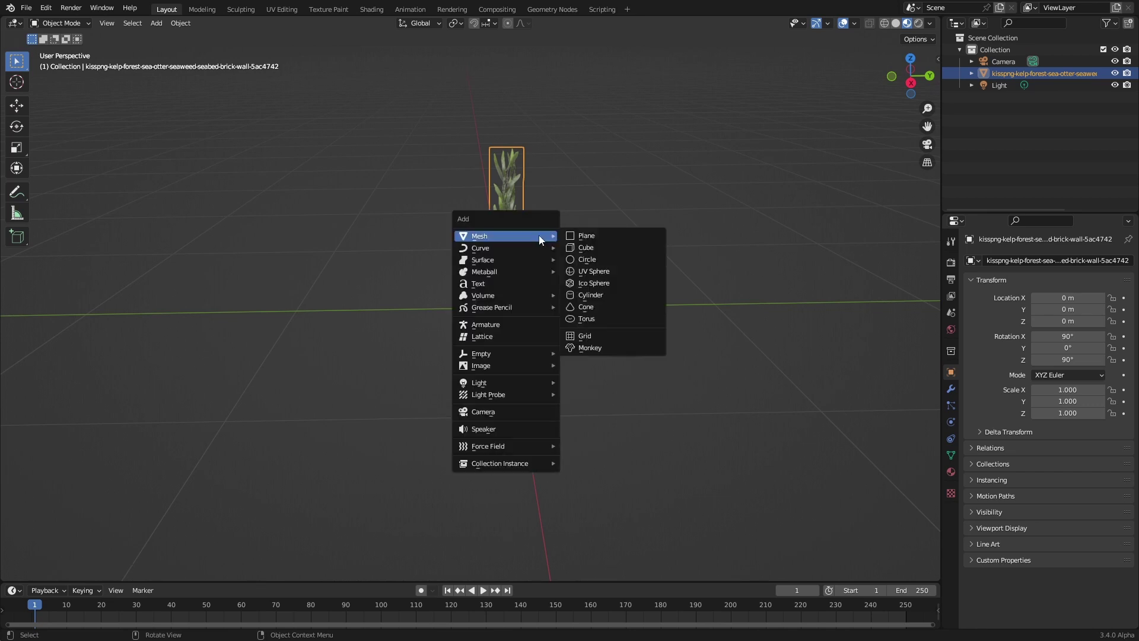
pyautogui.click(590, 237)
pyautogui.press('s')
pyautogui.click(74, 352)
pyautogui.scroll(-6, 578, 348)
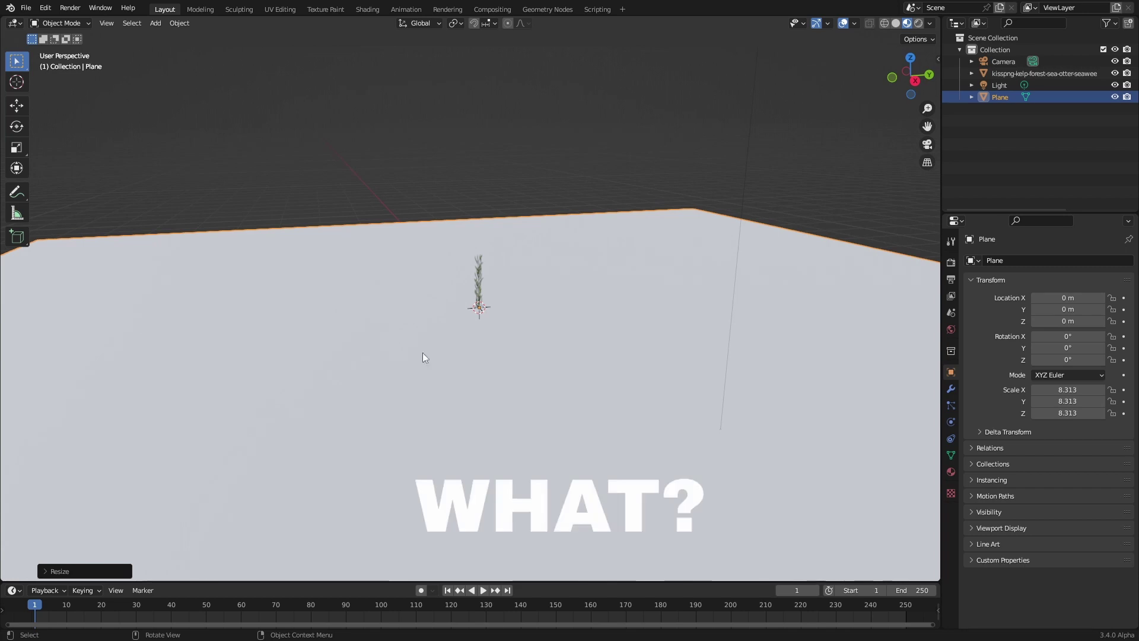
# Split the 3D view and make the lower area a Geometry Node Editor
pyautogui.moveTo(3, 578); pyautogui.dragTo(9, 312)
pyautogui.click(15, 325)
pyautogui.click(15, 326)
pyautogui.click(15, 325)
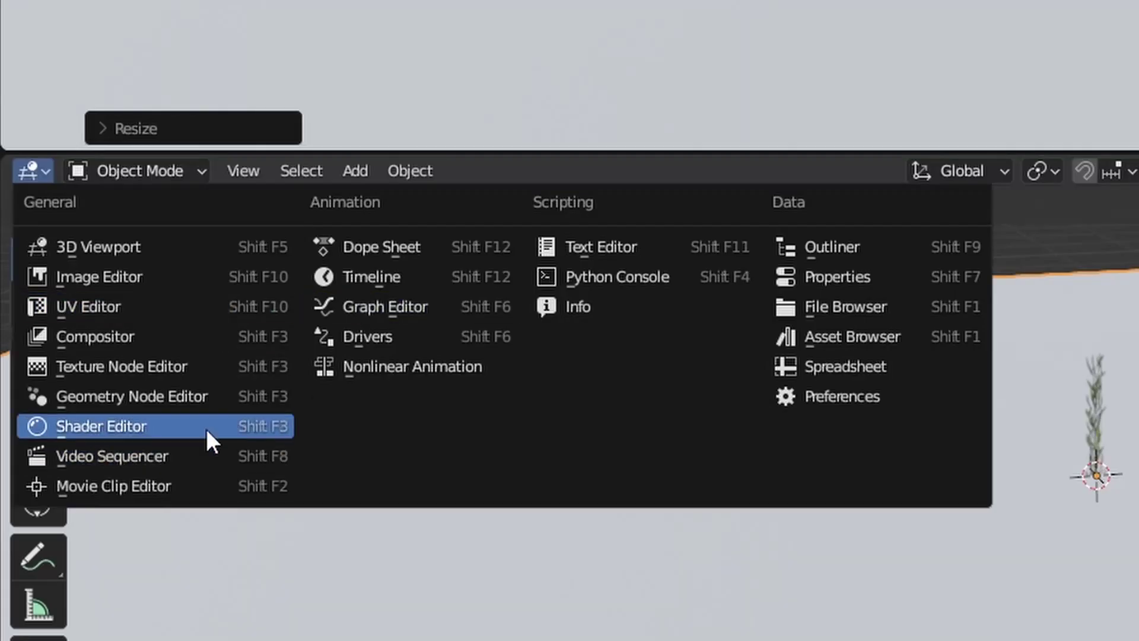
pyautogui.click(202, 396)
# Create a new node tree on the seaweed and add Distribute Points on Faces via a 'dis' search
pyautogui.click(482, 154)
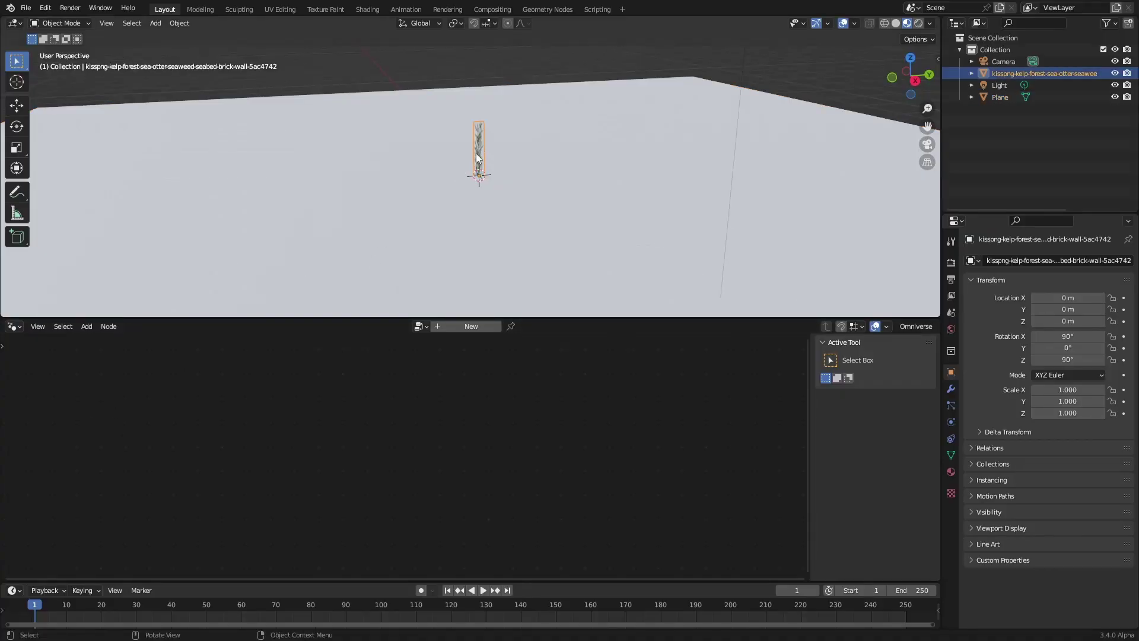
pyautogui.scroll(4, 526, 181)
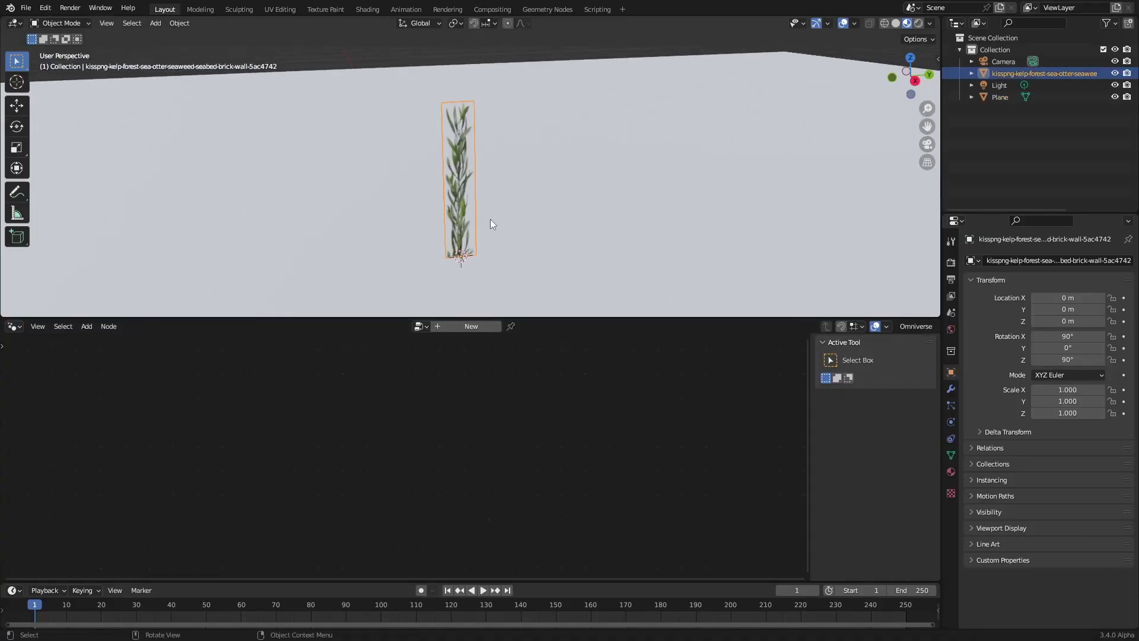
pyautogui.click(471, 326)
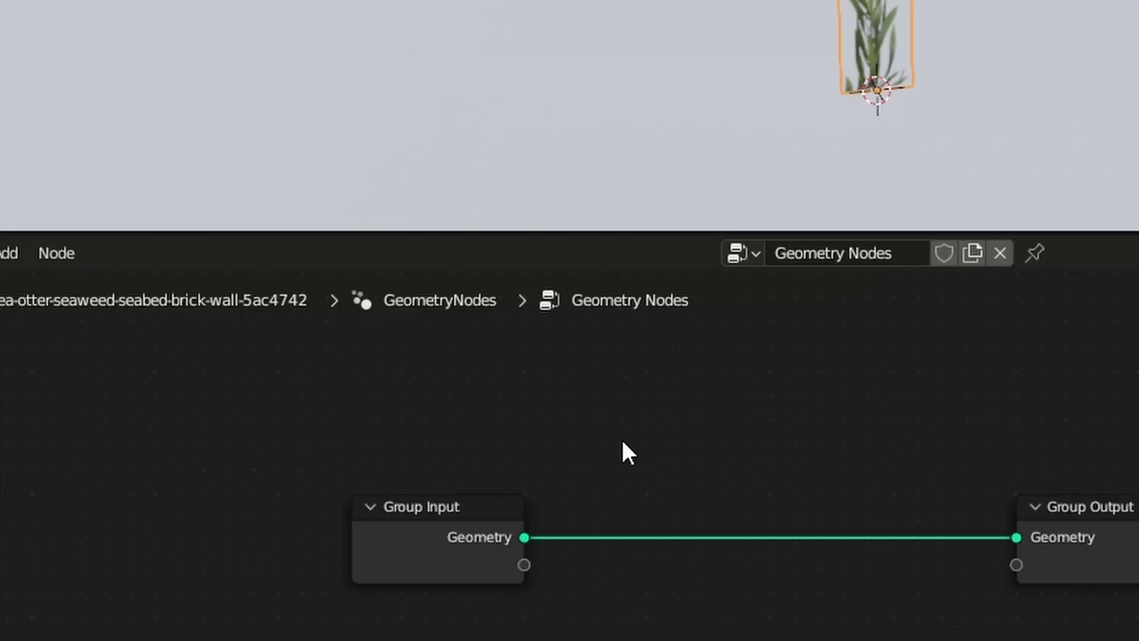
pyautogui.hotkey('shift', 'a')
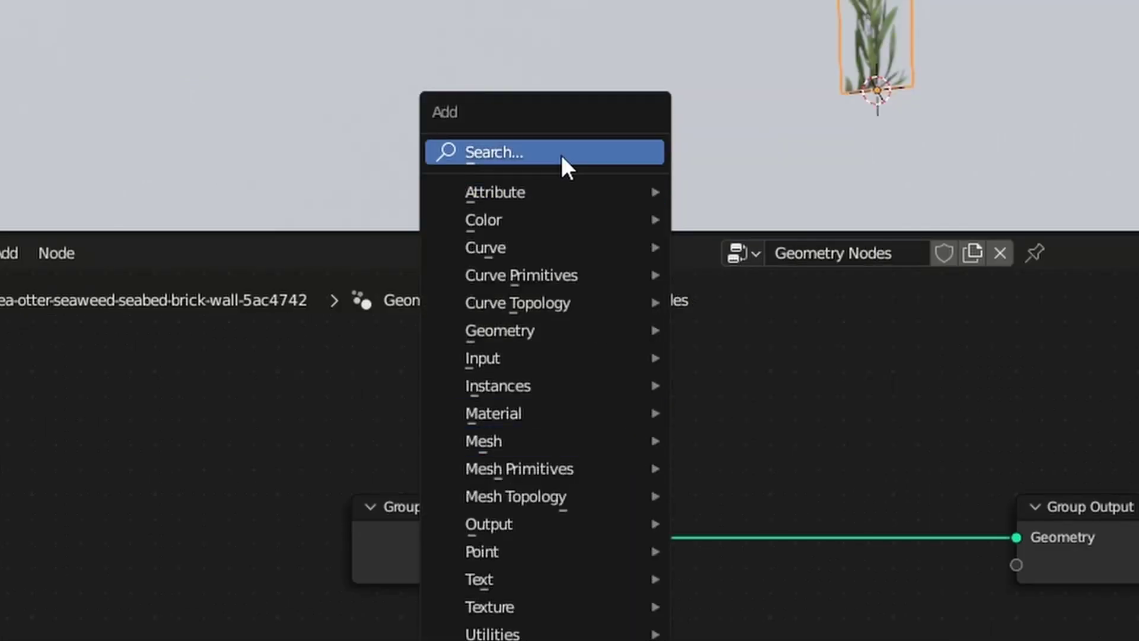
pyautogui.click(561, 153)
pyautogui.write('dis')
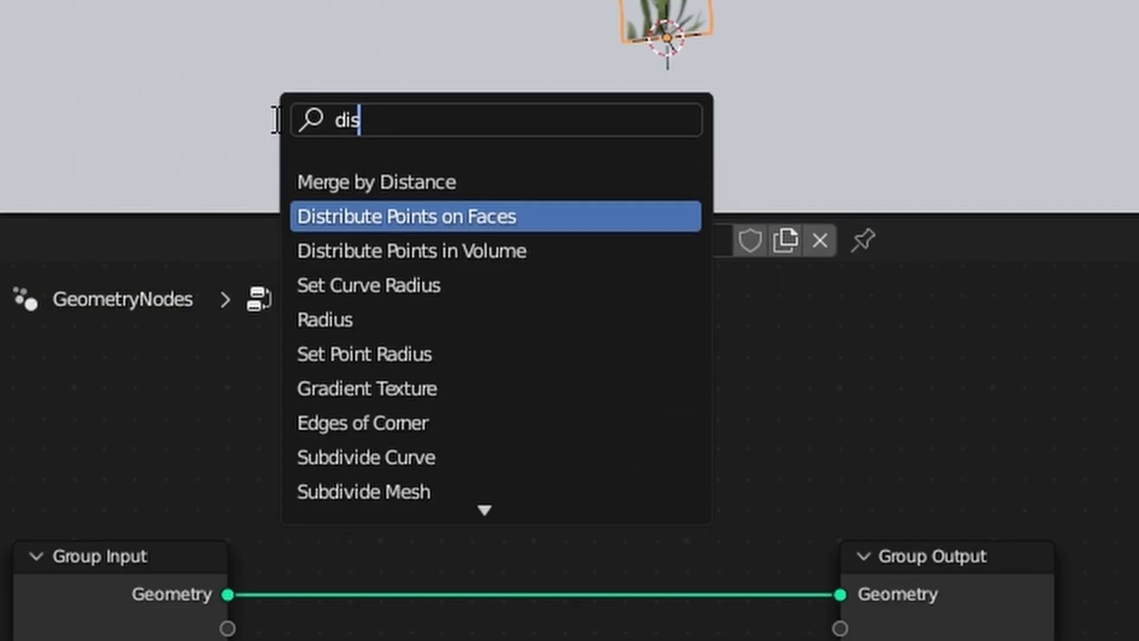
pyautogui.press('Return')
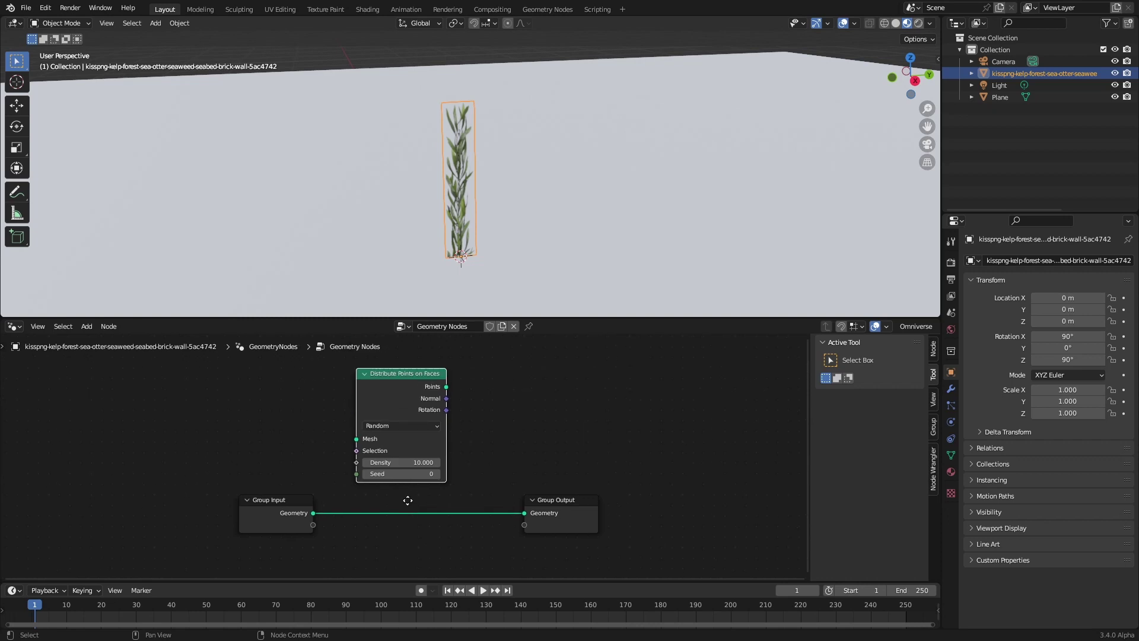
# Bring the ground Plane into the node tree and feed its geometry into Distribute Points' Mesh
pyautogui.click(422, 471)
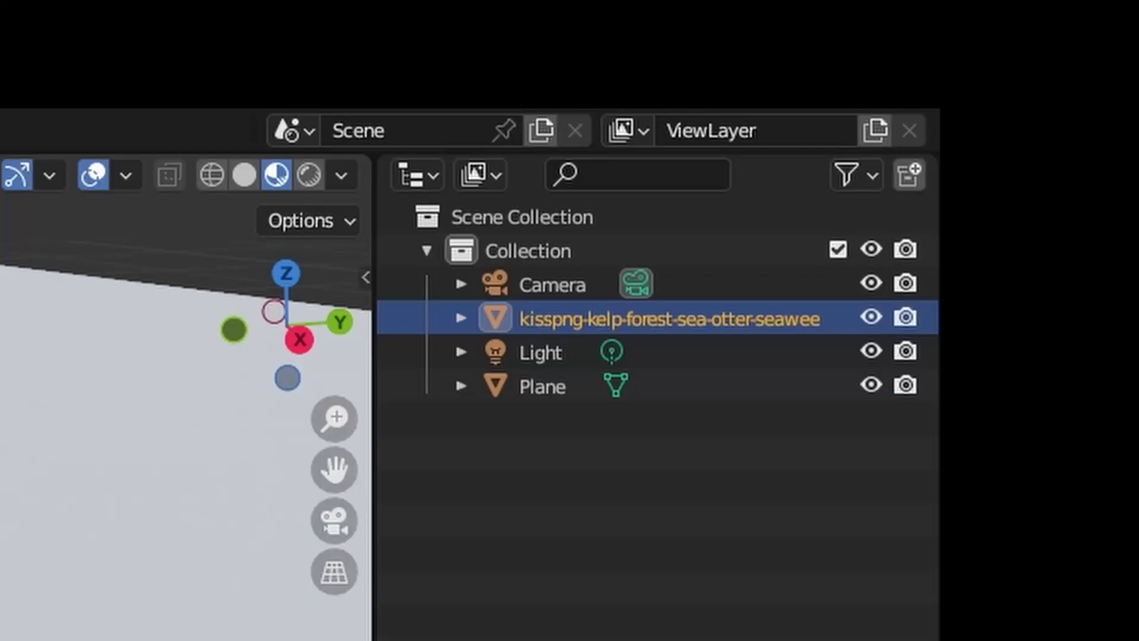
pyautogui.moveTo(527, 392); pyautogui.dragTo(572, 413)
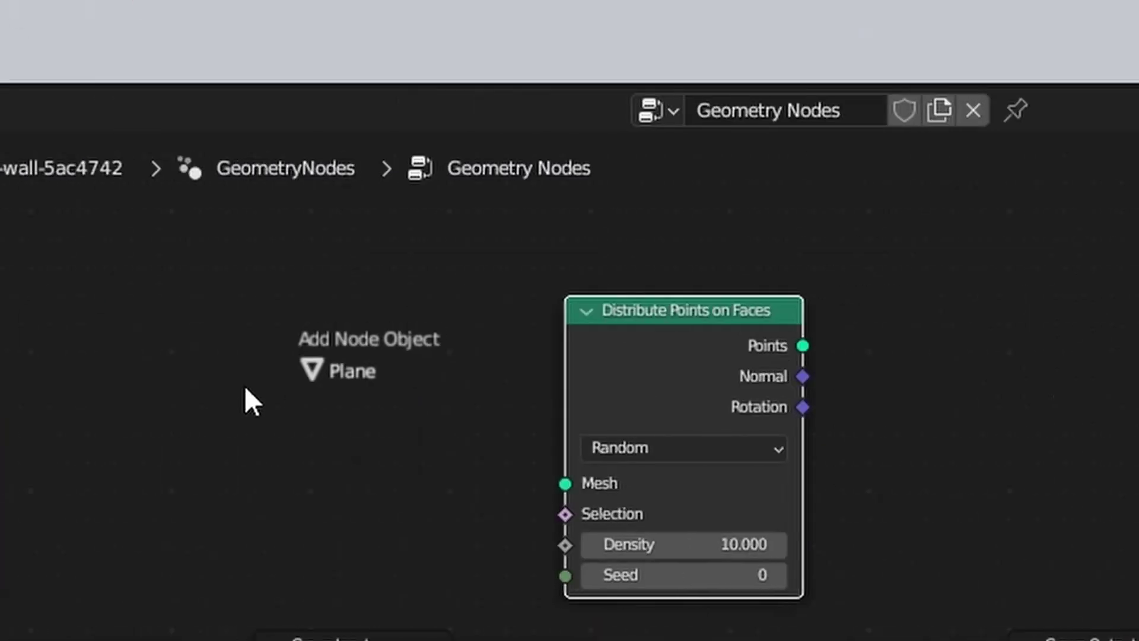
pyautogui.moveTo(706, 529); pyautogui.dragTo(894, 583)
pyautogui.moveTo(367, 460); pyautogui.dragTo(370, 456)
# Add Instance on Points, instancing the seaweed geometry onto the distributed points
pyautogui.click(467, 218)
pyautogui.click(245, 392)
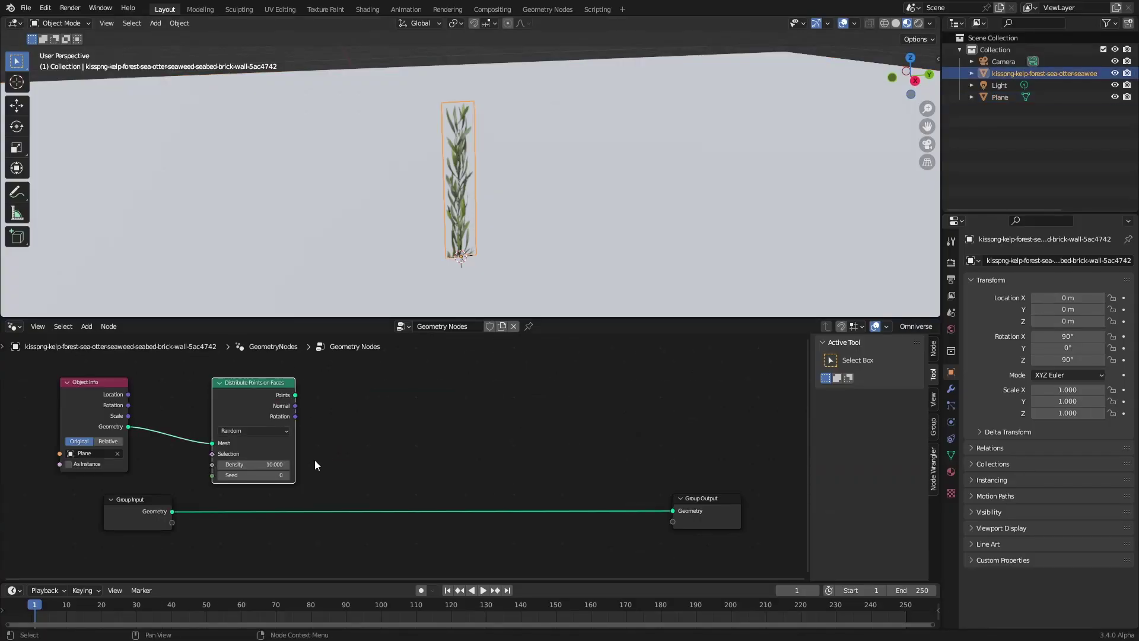
pyautogui.hotkey('shift', 'a')
pyautogui.click(342, 361)
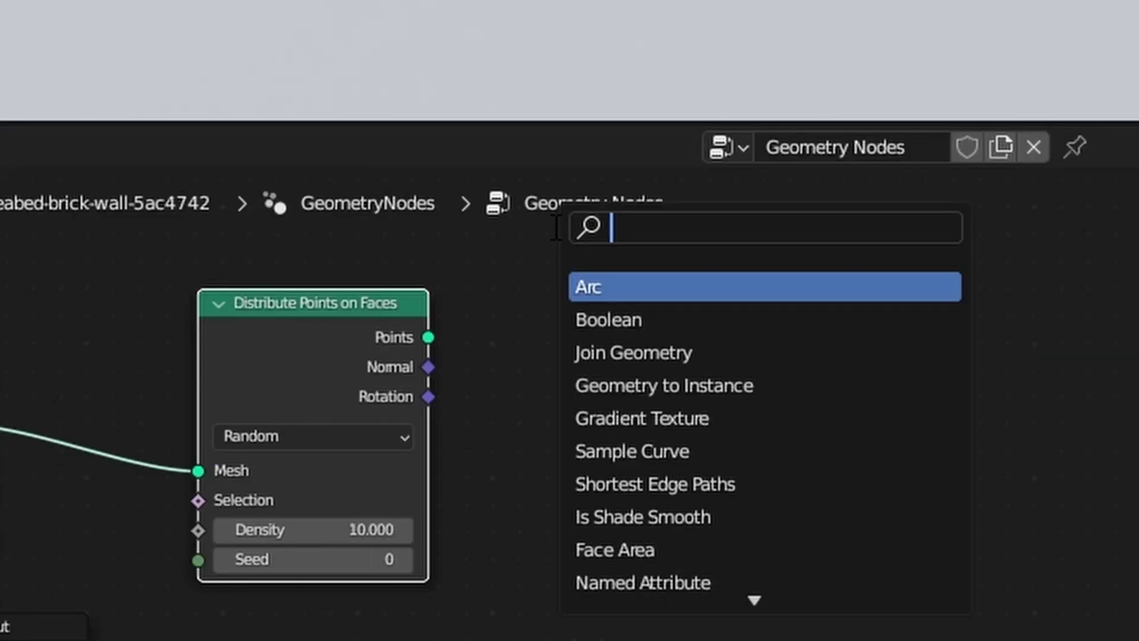
pyautogui.write('insta')
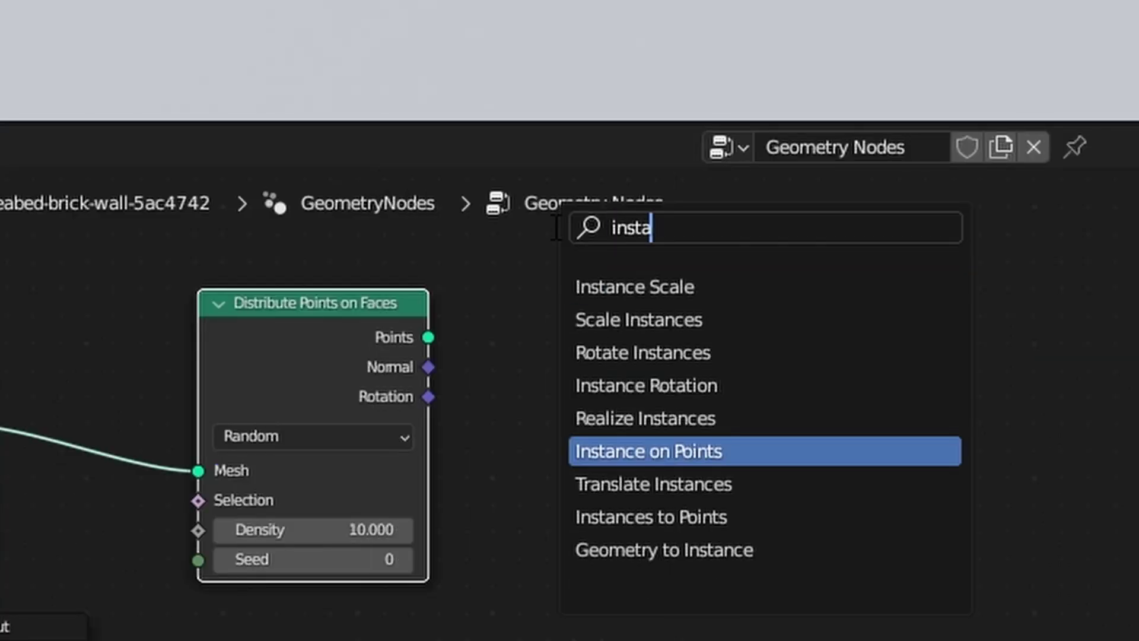
pyautogui.press('Return')
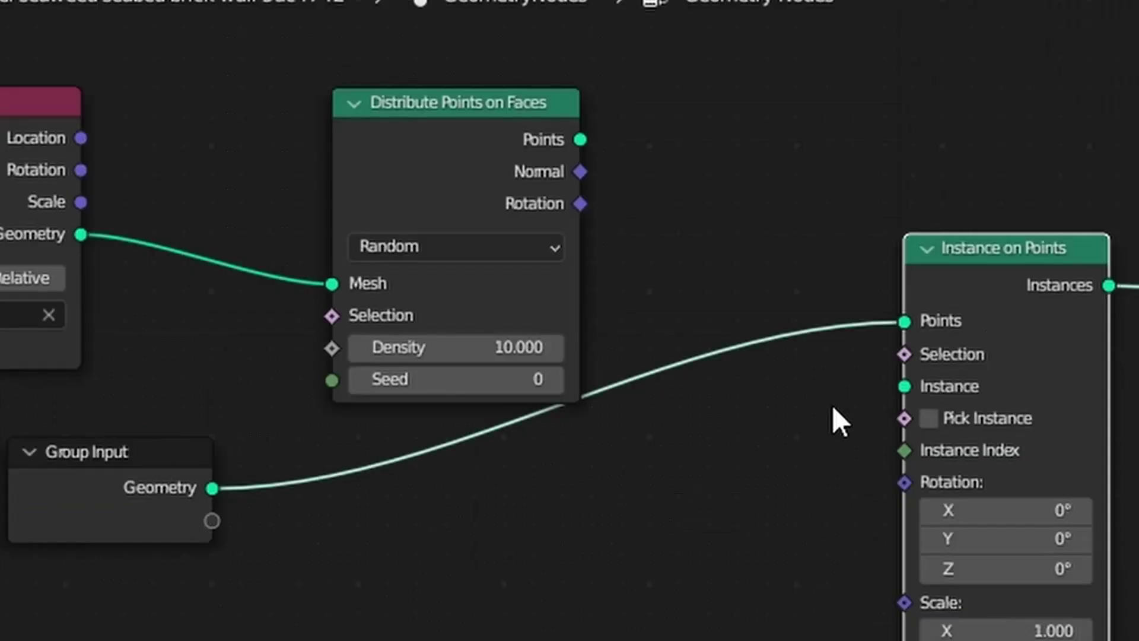
pyautogui.moveTo(404, 455); pyautogui.dragTo(403, 478)
pyautogui.moveTo(584, 143); pyautogui.dragTo(903, 327)
pyautogui.scroll(-2, 711, 183)
pyautogui.moveTo(490, 188); pyautogui.dragTo(565, 187, button='middle')
# Apply the seaweed object's rotation
pyautogui.scroll(-1, 672, 209)
pyautogui.click(673, 209)
pyautogui.moveTo(631, 203); pyautogui.dragTo(642, 202, button='middle')
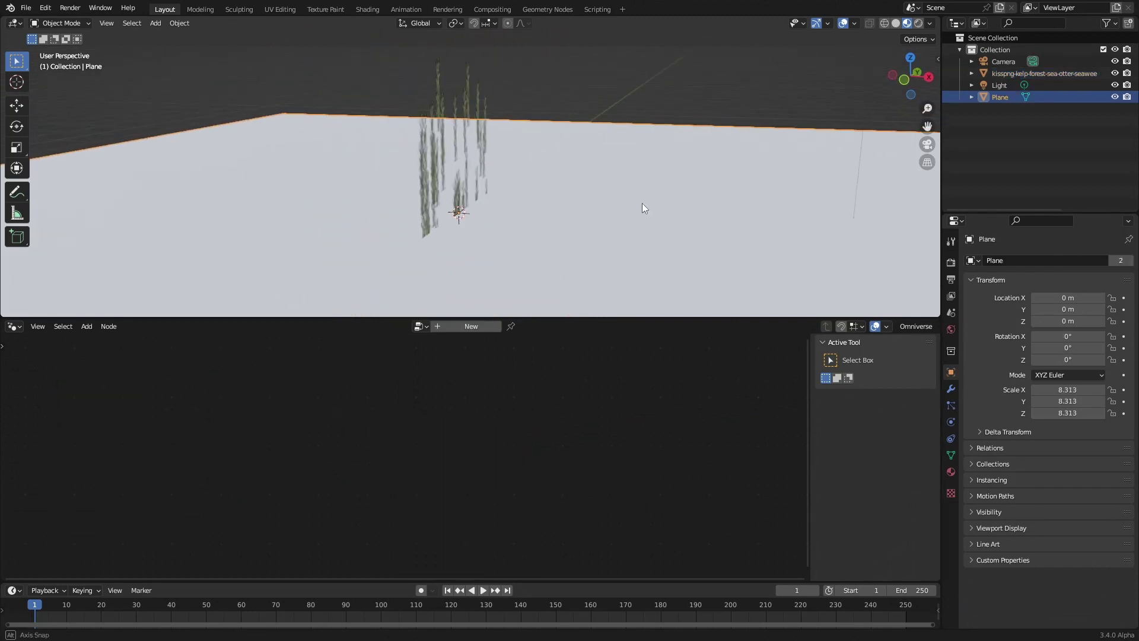
pyautogui.click(423, 144)
pyautogui.hotkey('ctrl', 'a')
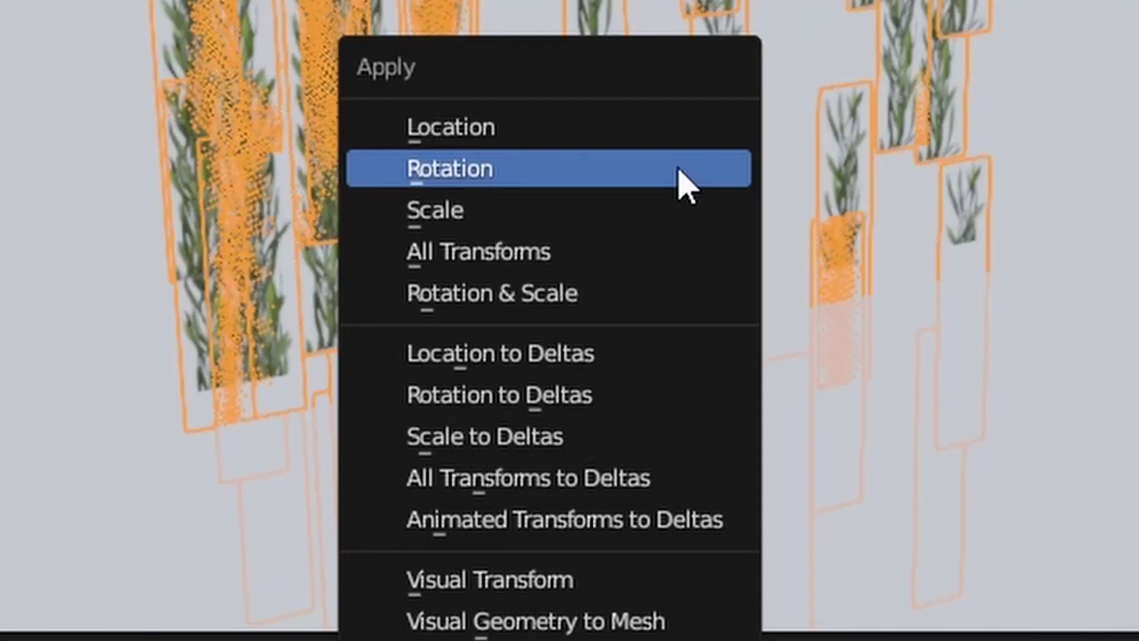
pyautogui.click(679, 171)
# Inspect the kelp instances and pull a new link from the Instance on Points Scale input
pyautogui.moveTo(476, 184); pyautogui.dragTo(446, 191, button='middle')
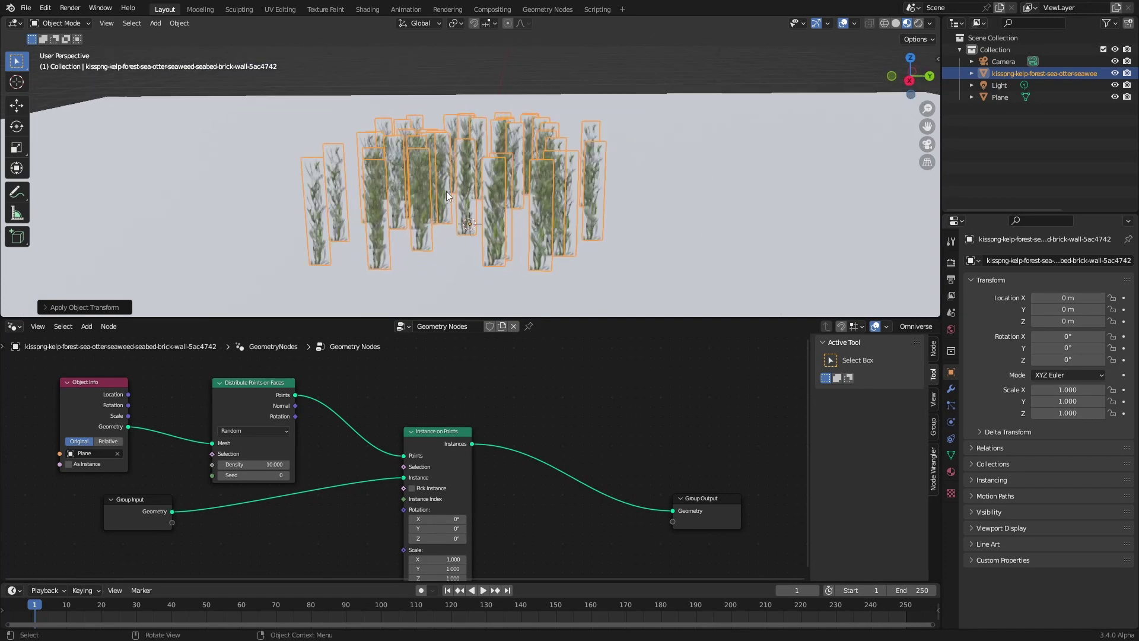
pyautogui.scroll(5, 446, 191)
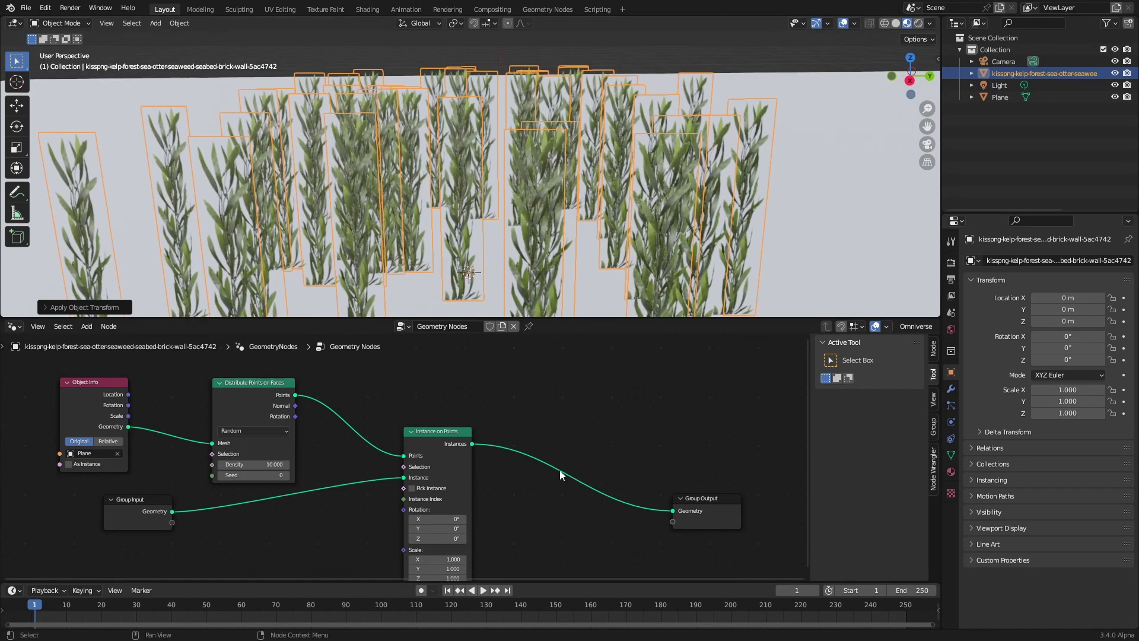
pyautogui.moveTo(534, 201); pyautogui.dragTo(500, 202, button='middle')
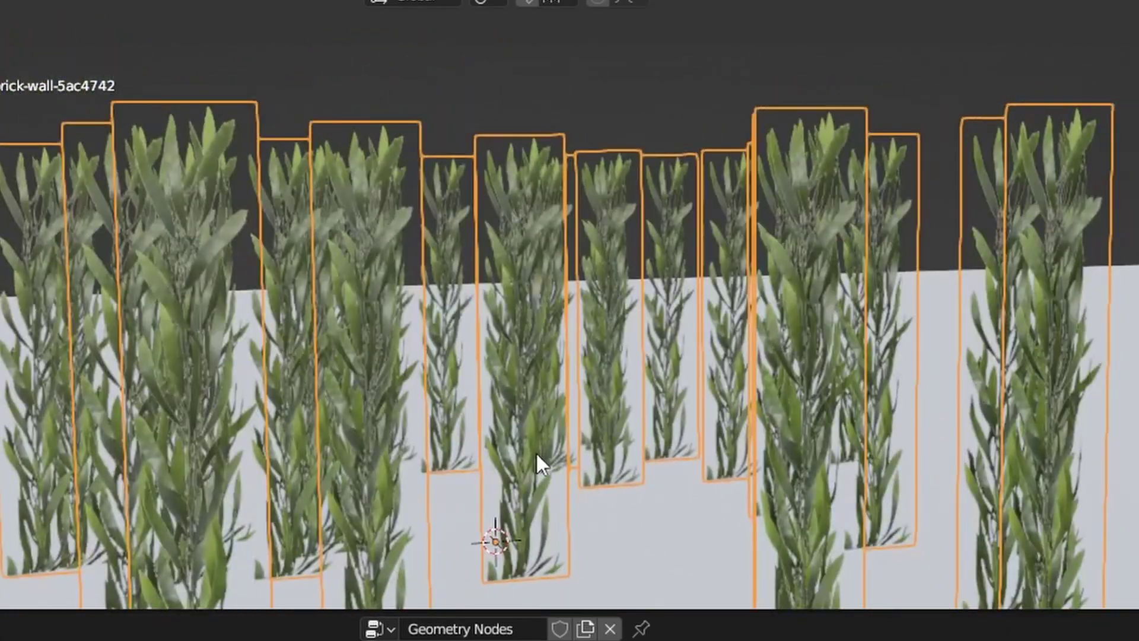
pyautogui.moveTo(882, 308); pyautogui.dragTo(1069, 98, button='middle')
pyautogui.moveTo(956, 153); pyautogui.dragTo(792, 330)
# Add a vector Random Value node driving the instances' Scale
pyautogui.write('random')
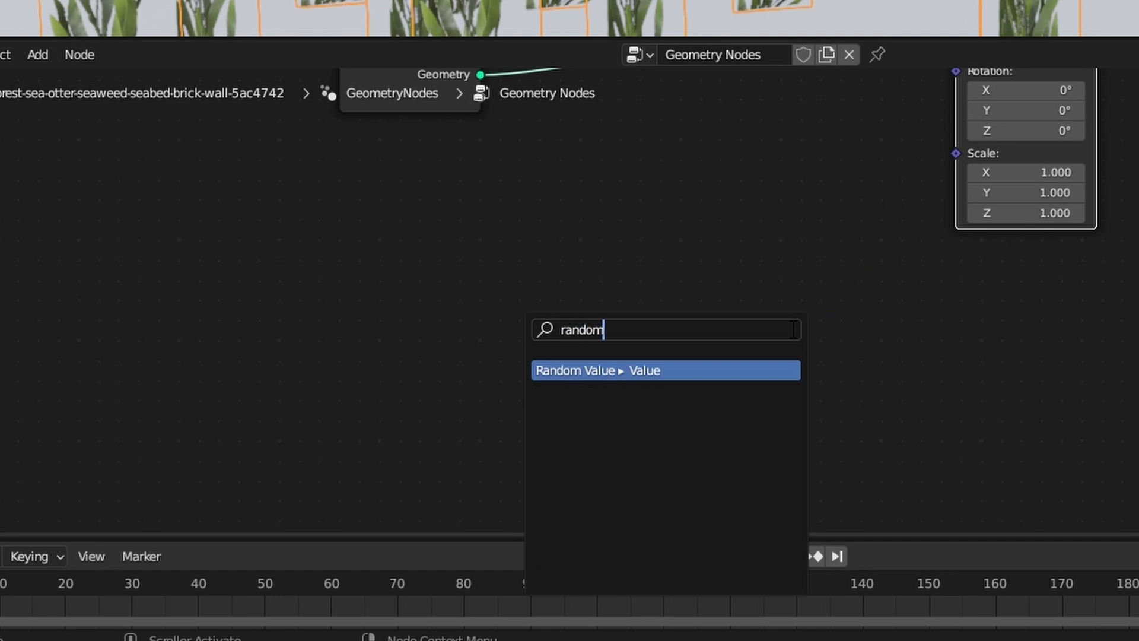
pyautogui.press('Return')
pyautogui.click(835, 233)
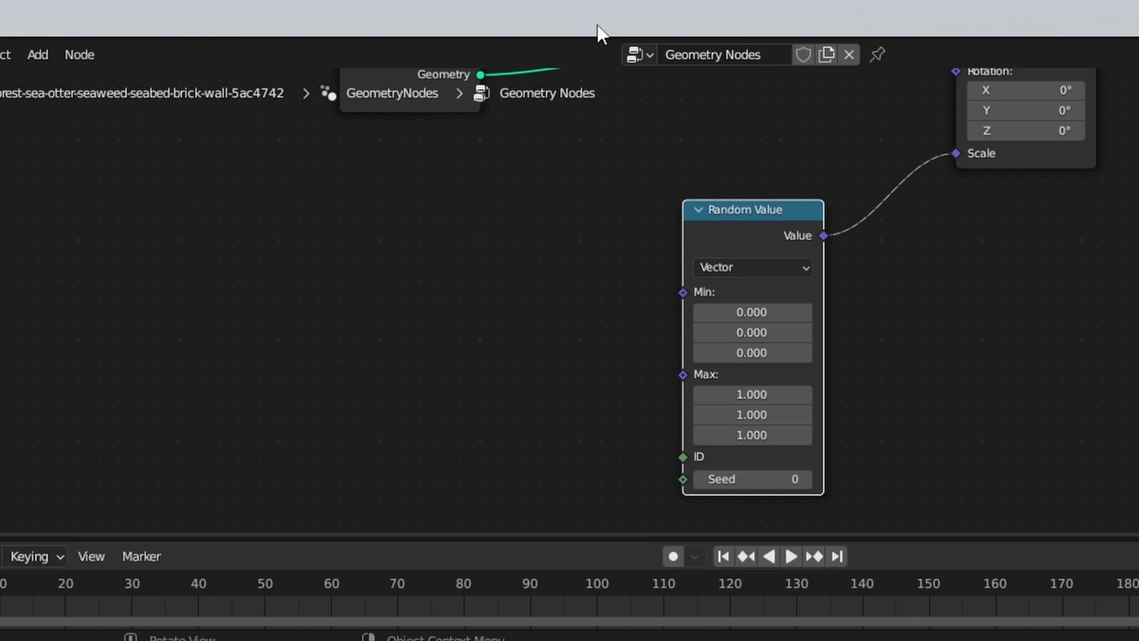
# Add a Float Random Value node with Min and Max 1.15, linked into the vector's Max
pyautogui.moveTo(683, 375); pyautogui.dragTo(586, 410)
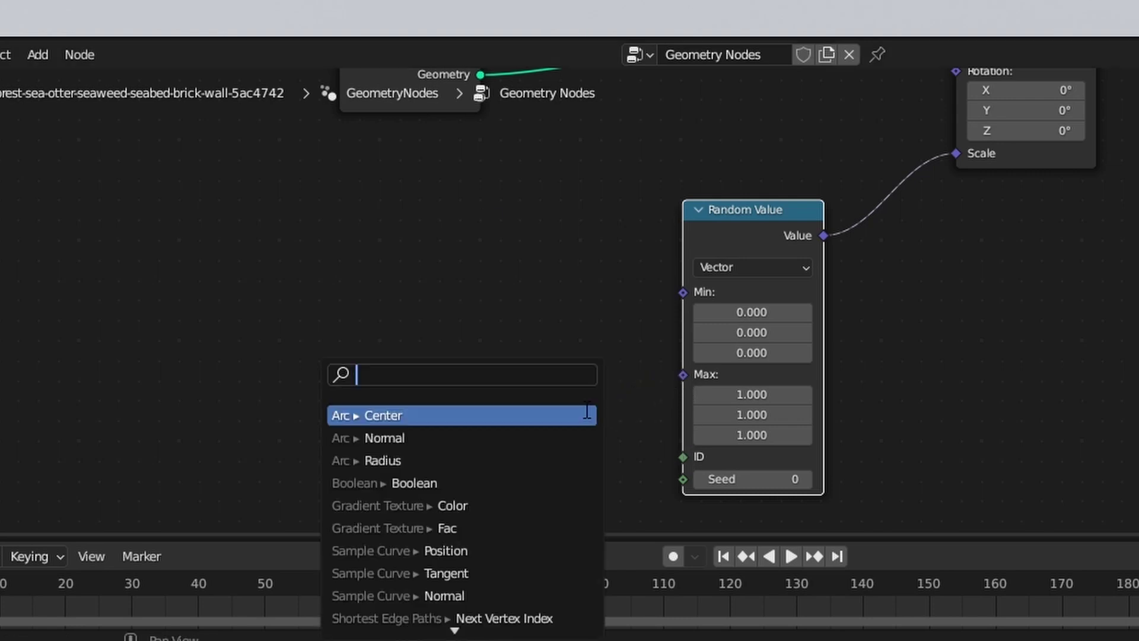
pyautogui.write('rando')
pyautogui.press('Return')
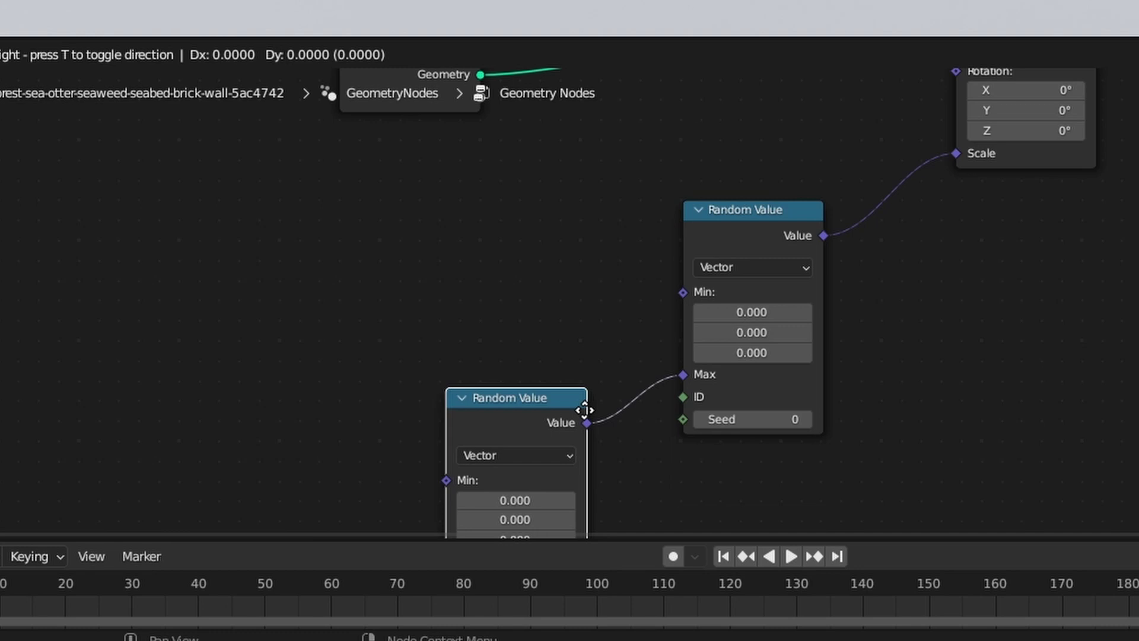
pyautogui.click(592, 355)
pyautogui.click(558, 398)
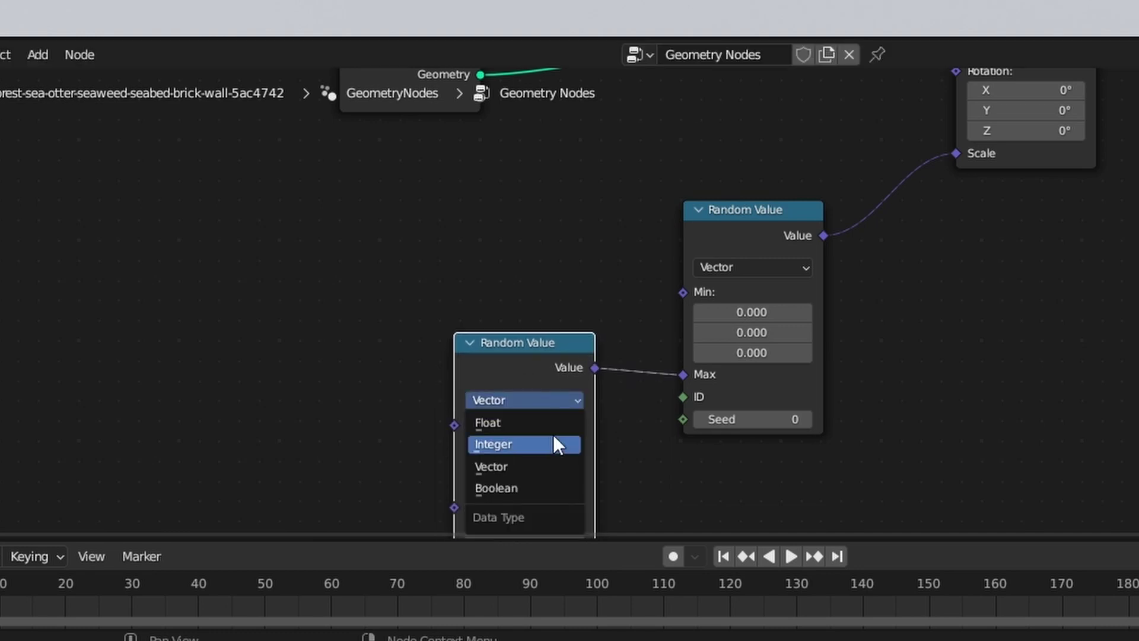
pyautogui.click(549, 421)
pyautogui.click(548, 423)
pyautogui.write('1.15')
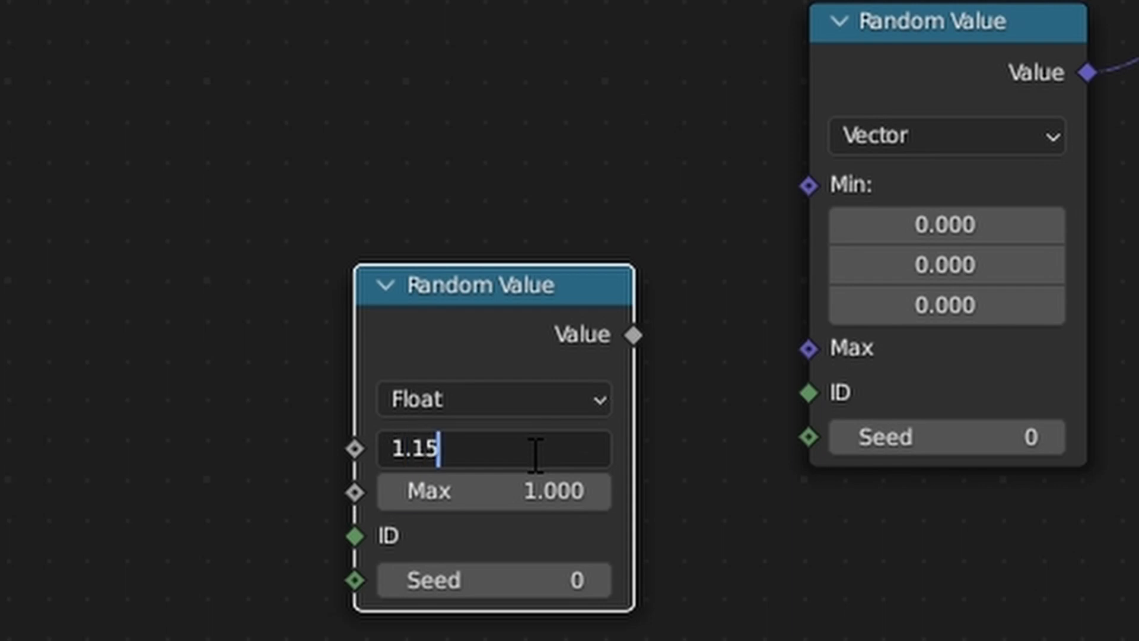
pyautogui.press('Tab')
pyautogui.write('1.15')
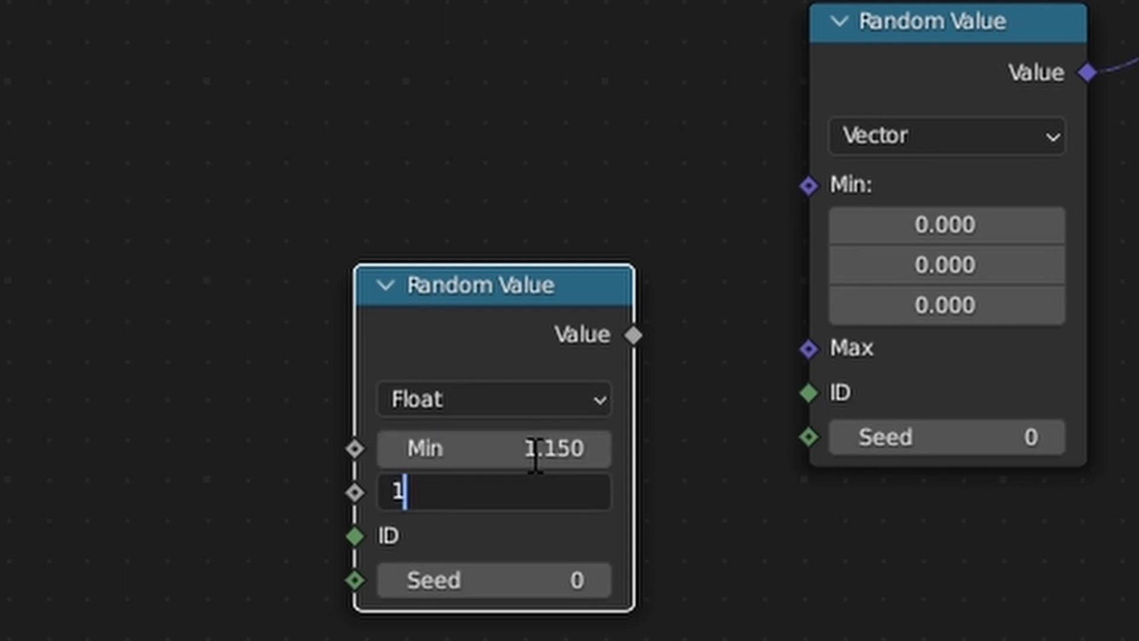
pyautogui.press('Return')
pyautogui.moveTo(634, 335); pyautogui.dragTo(850, 326)
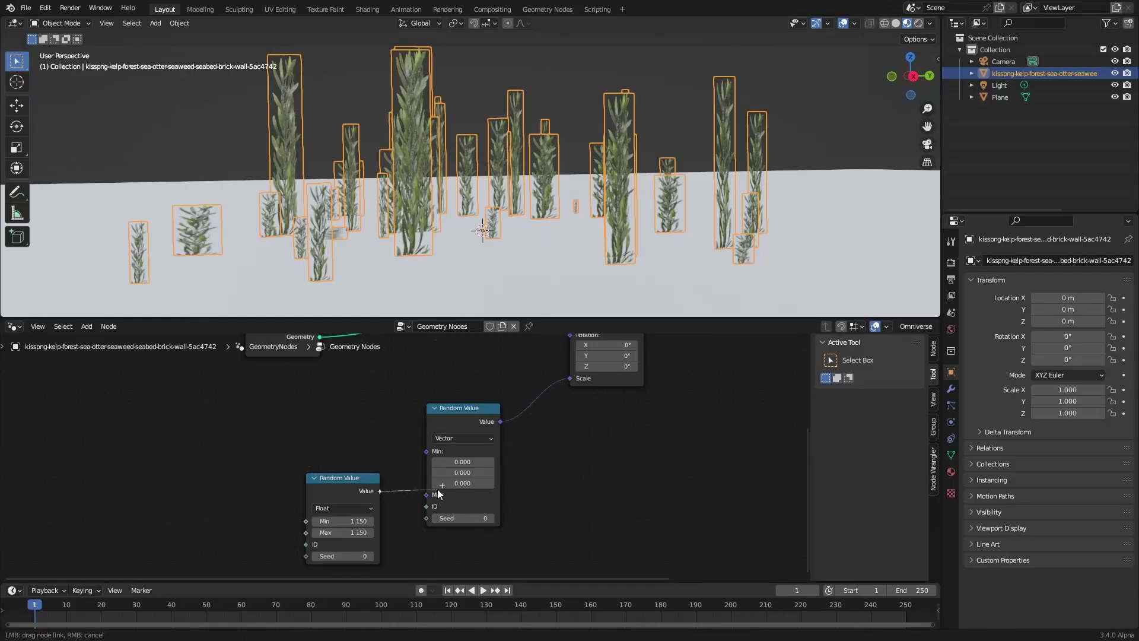
pyautogui.moveTo(436, 489); pyautogui.dragTo(375, 516)
# Duplicate the float node with Min and Max 0.6 and link it into the vector's Min
pyautogui.hotkey('shift', 'd')
pyautogui.click(312, 435)
pyautogui.moveTo(312, 432); pyautogui.dragTo(428, 451)
pyautogui.moveTo(276, 418); pyautogui.dragTo(332, 402)
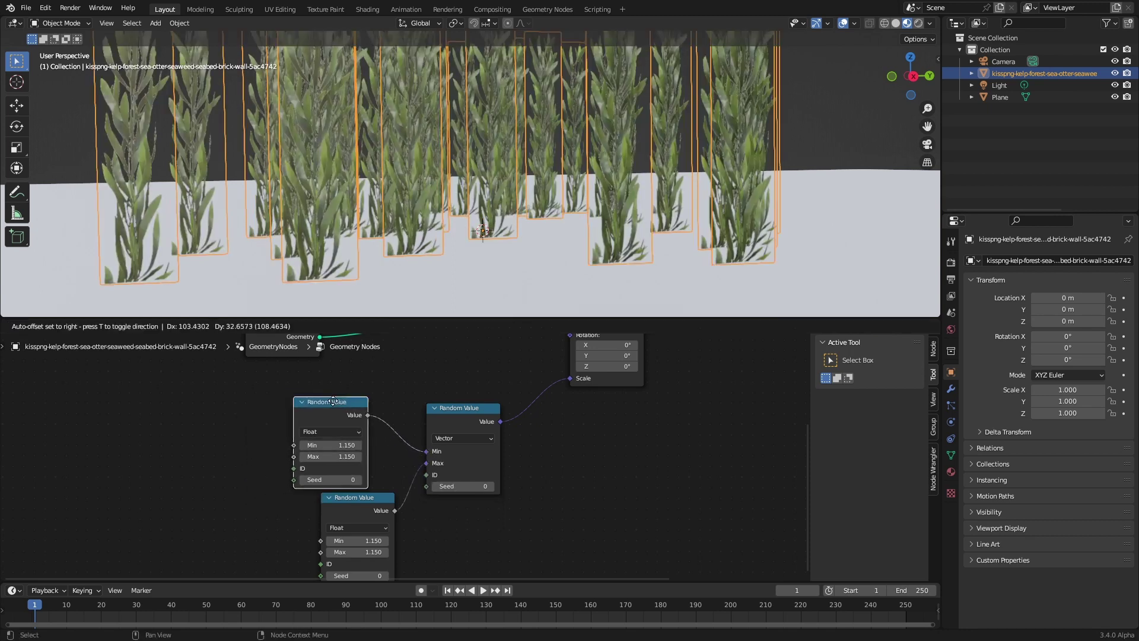
pyautogui.click(331, 444)
pyautogui.write('.6')
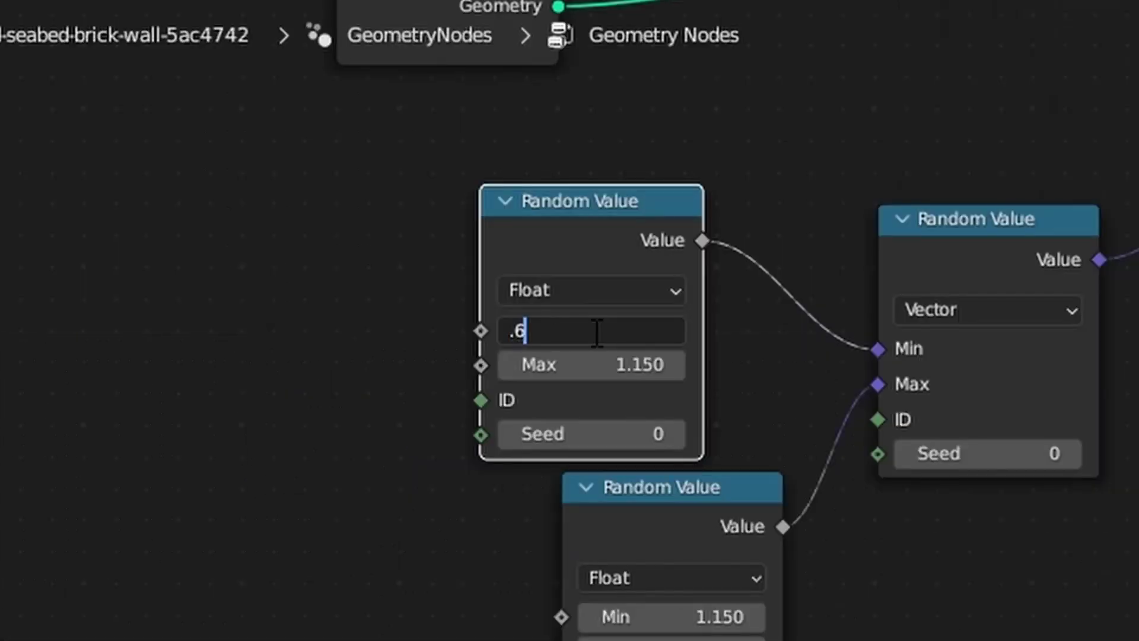
pyautogui.press('Tab')
pyautogui.write('.6')
pyautogui.press('Return')
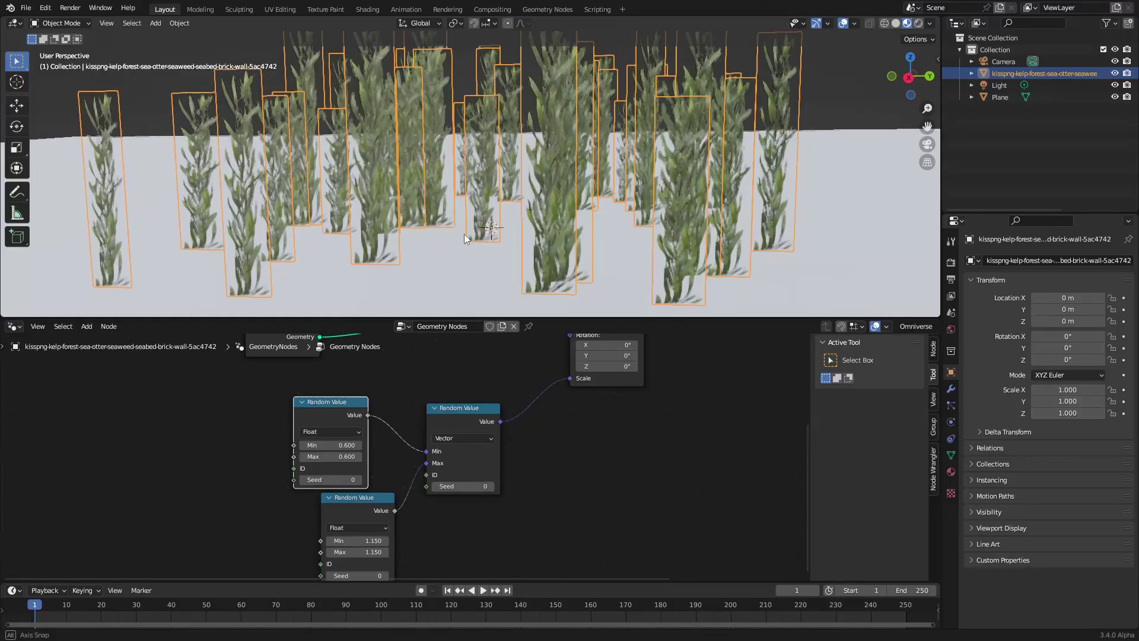
pyautogui.moveTo(464, 234); pyautogui.dragTo(458, 237, button='middle')
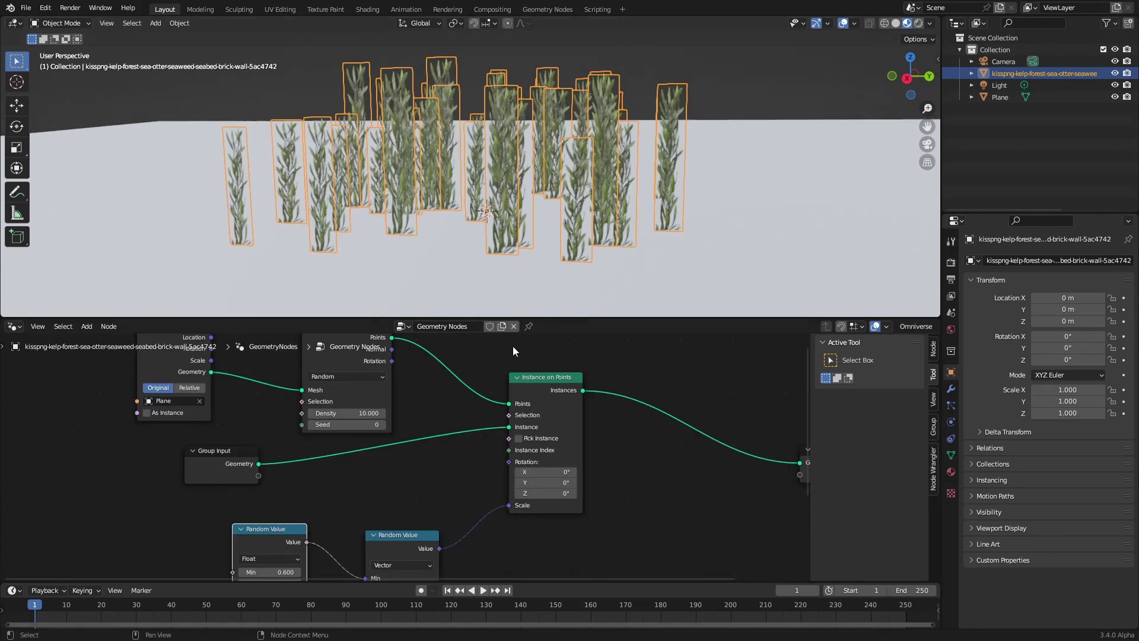
# Add a vector Random Value node linked to the instances' Rotation
pyautogui.scroll(-2, 512, 347)
pyautogui.moveTo(523, 369); pyautogui.dragTo(442, 395)
pyautogui.write('random')
pyautogui.press('Return')
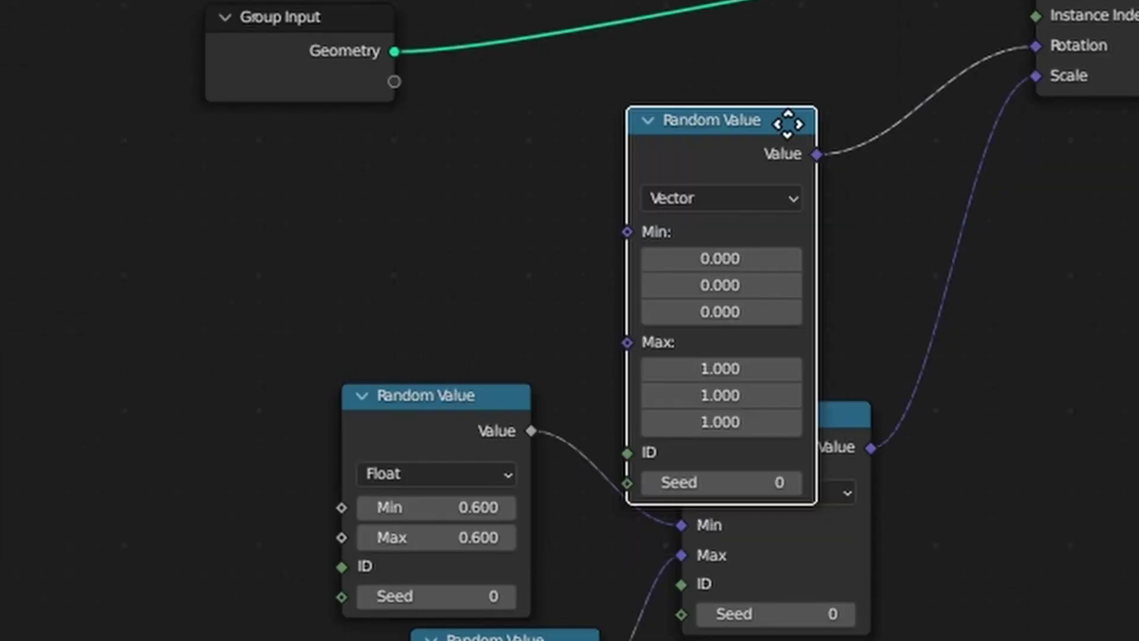
pyautogui.click(810, 48)
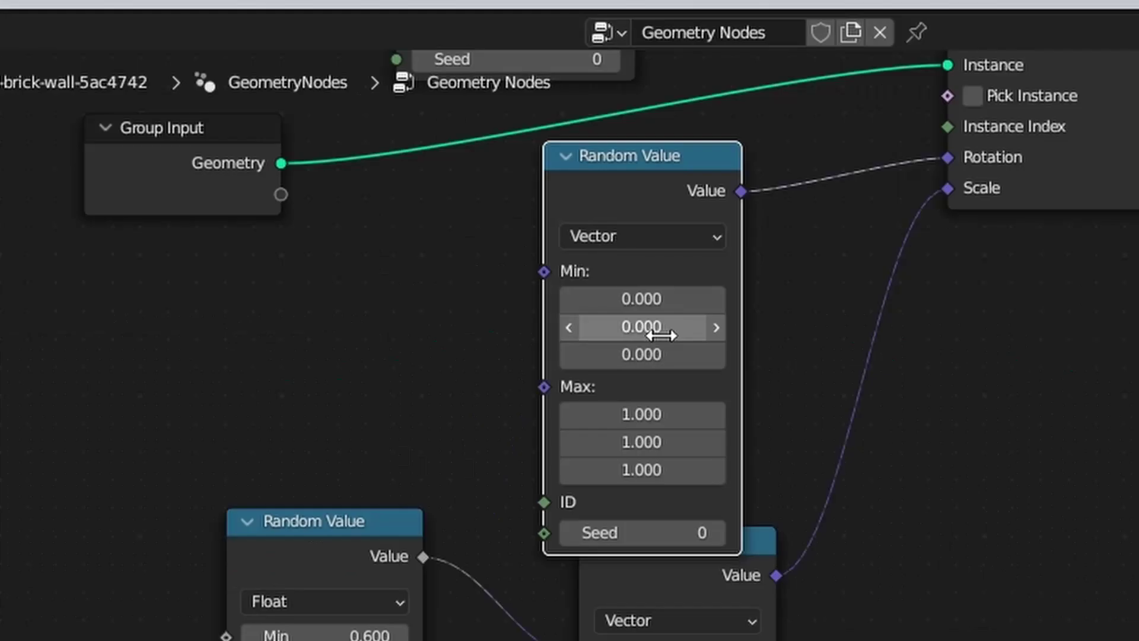
# Set the rotation maximum to X 0, Y 0 and Z 29.2
pyautogui.click(669, 414)
pyautogui.write('0')
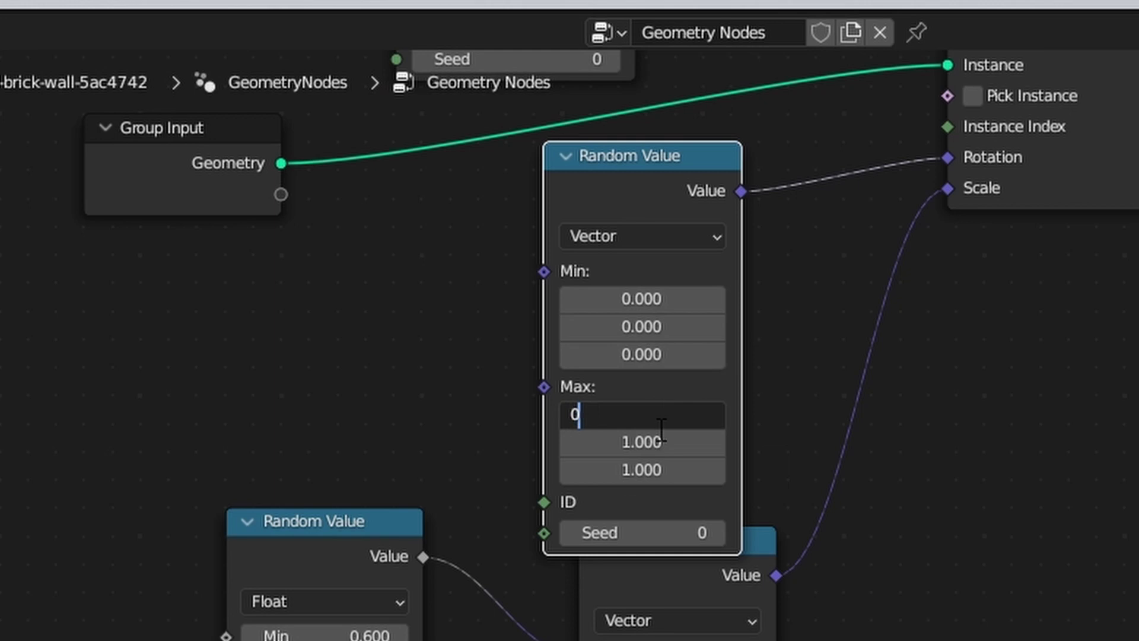
pyautogui.press('Return')
pyautogui.click(653, 444)
pyautogui.write('0')
pyautogui.press('Return')
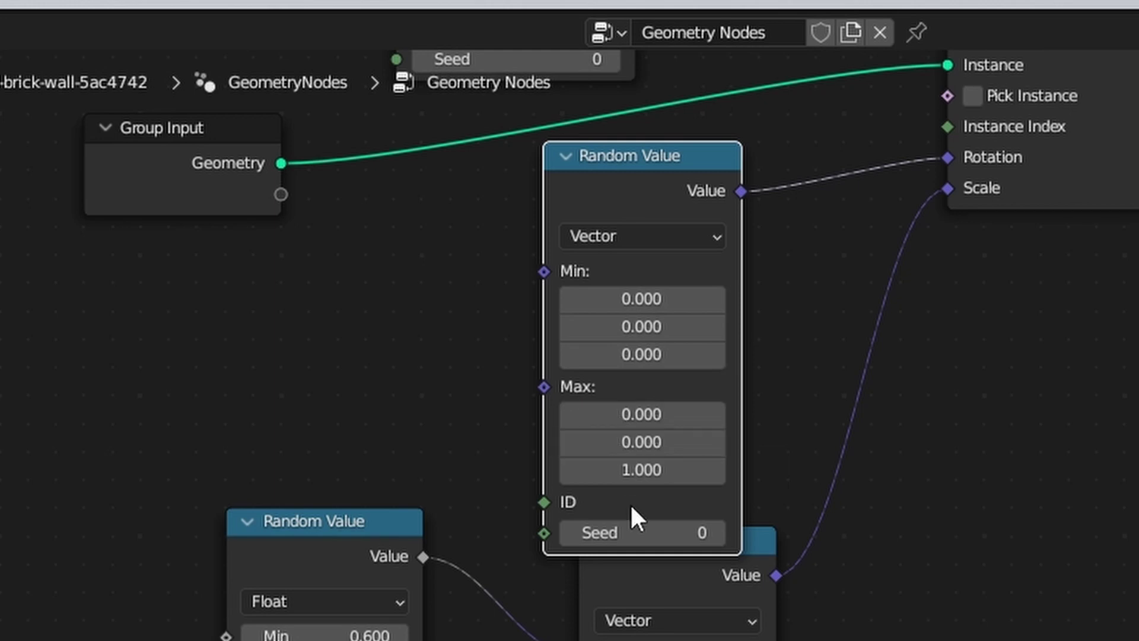
pyautogui.moveTo(643, 470); pyautogui.dragTo(810, 470)
pyautogui.moveTo(418, 196)
pyautogui.mouseDown(button='middle')
pyautogui.moveTo(470, 200)
pyautogui.moveTo(411, 204)
pyautogui.mouseUp(button='middle')
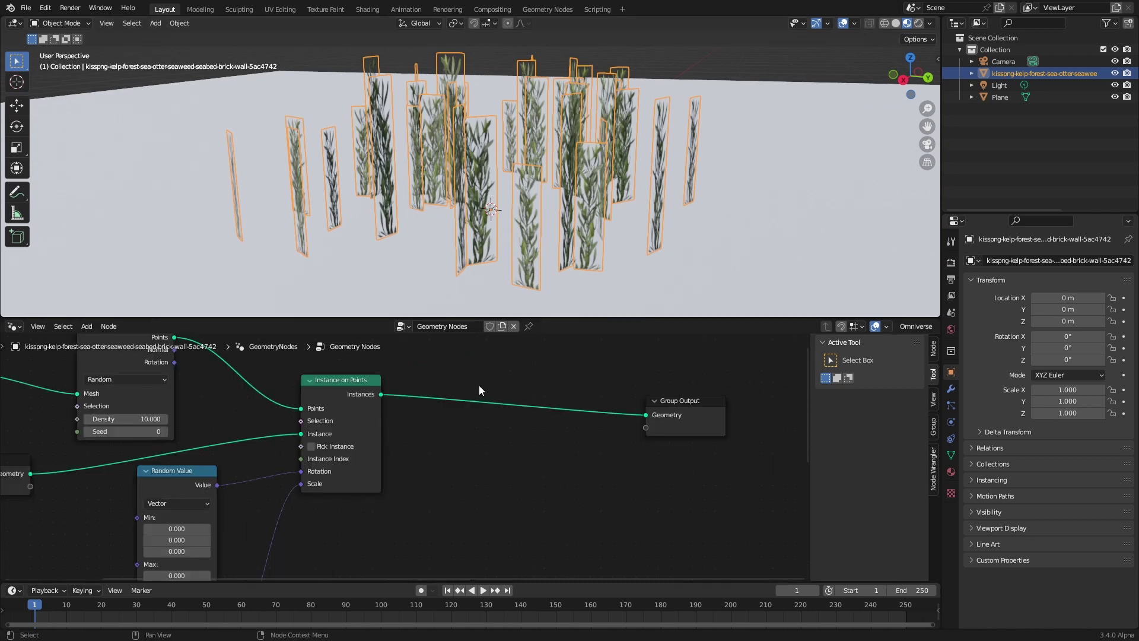
# Insert a Realize Instances node before the Group Output
pyautogui.hotkey('shift', 'a')
pyautogui.click(453, 362)
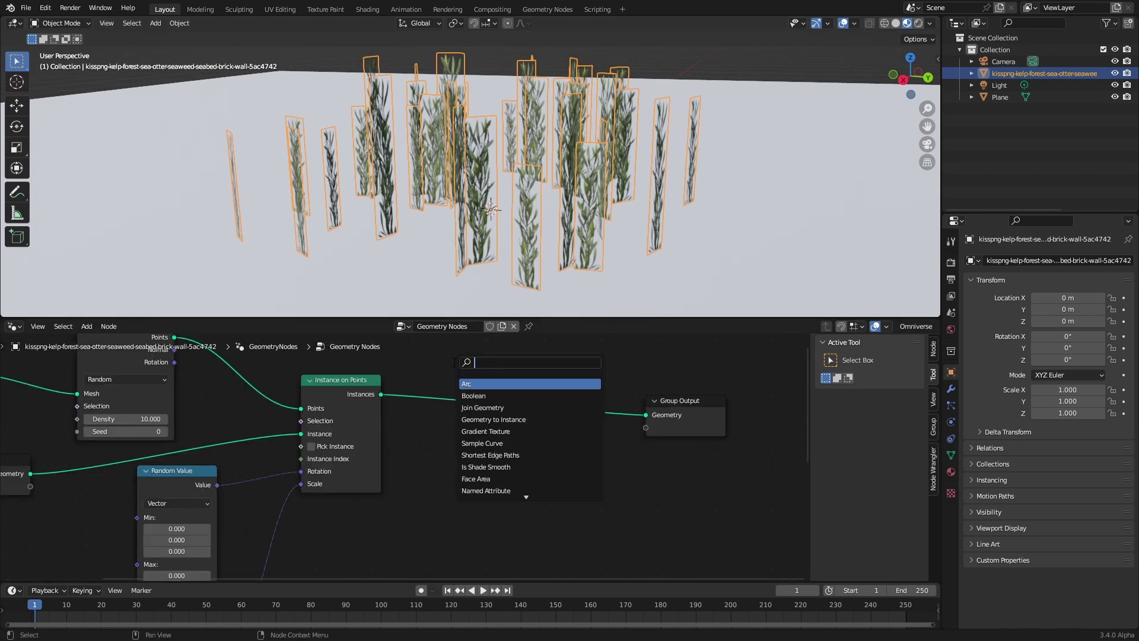
pyautogui.write('real')
pyautogui.press('Return')
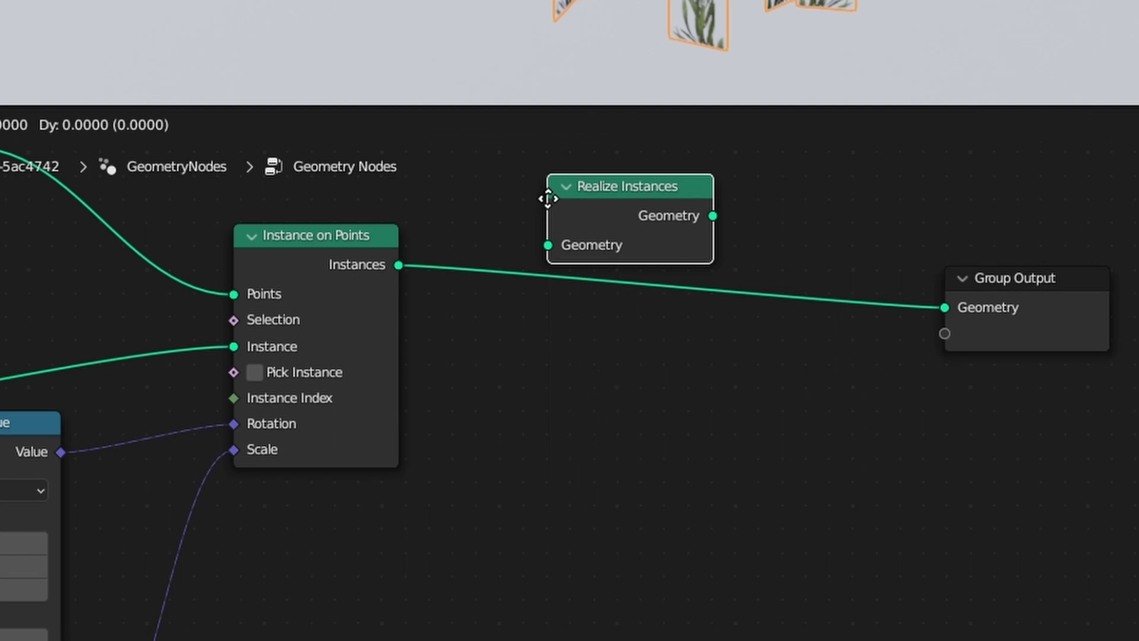
pyautogui.click(609, 284)
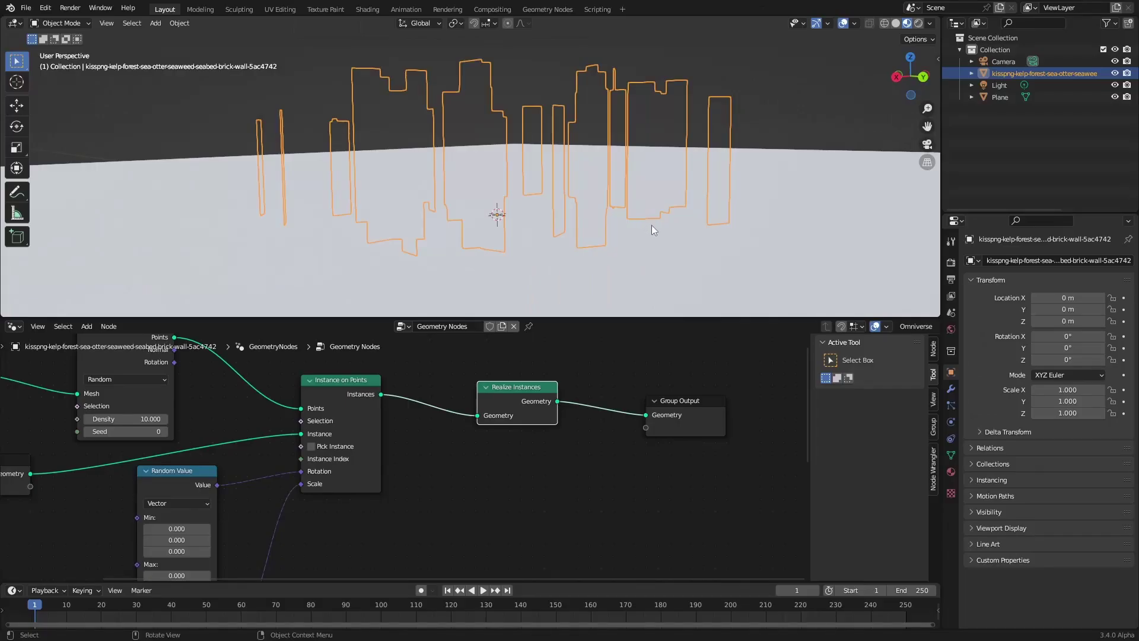
pyautogui.moveTo(652, 225); pyautogui.dragTo(429, 211, button='middle')
# Save the file as kelp.blend and switch to the Shading workspace
pyautogui.hotkey('ctrl', 's')
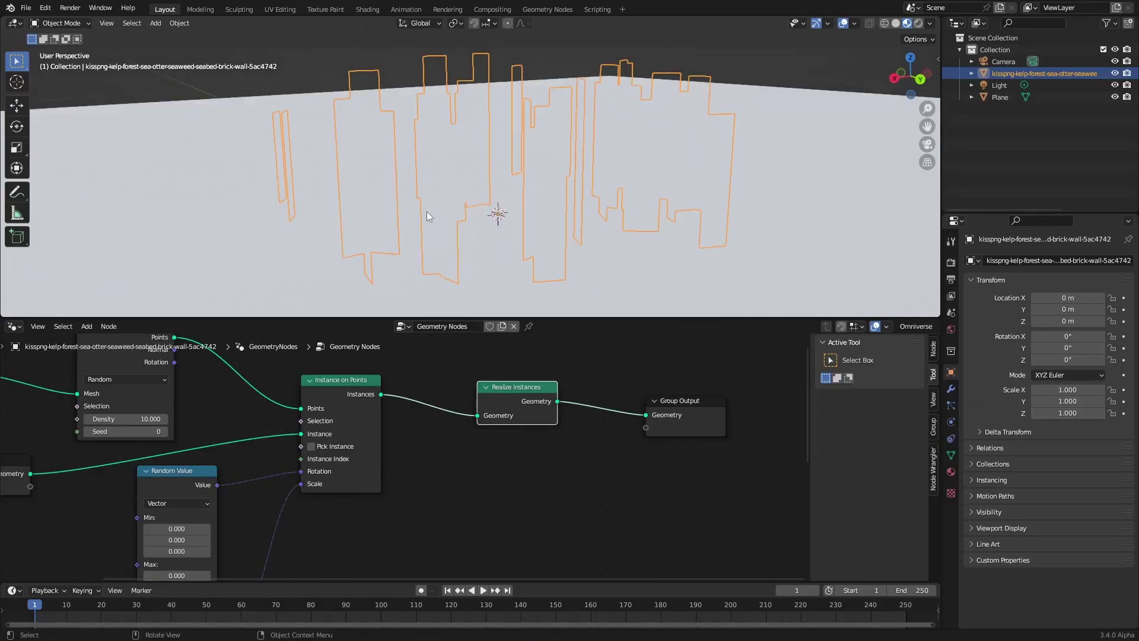
pyautogui.click(368, 9)
pyautogui.moveTo(403, 404); pyautogui.dragTo(302, 408)
pyautogui.moveTo(302, 408); pyautogui.dragTo(572, 472, button='middle')
# Replace the kelp texture's Texture Coordinate node with a UV Map node (UVMap) feeding Mapping's Vector
pyautogui.scroll(4, 369, 450)
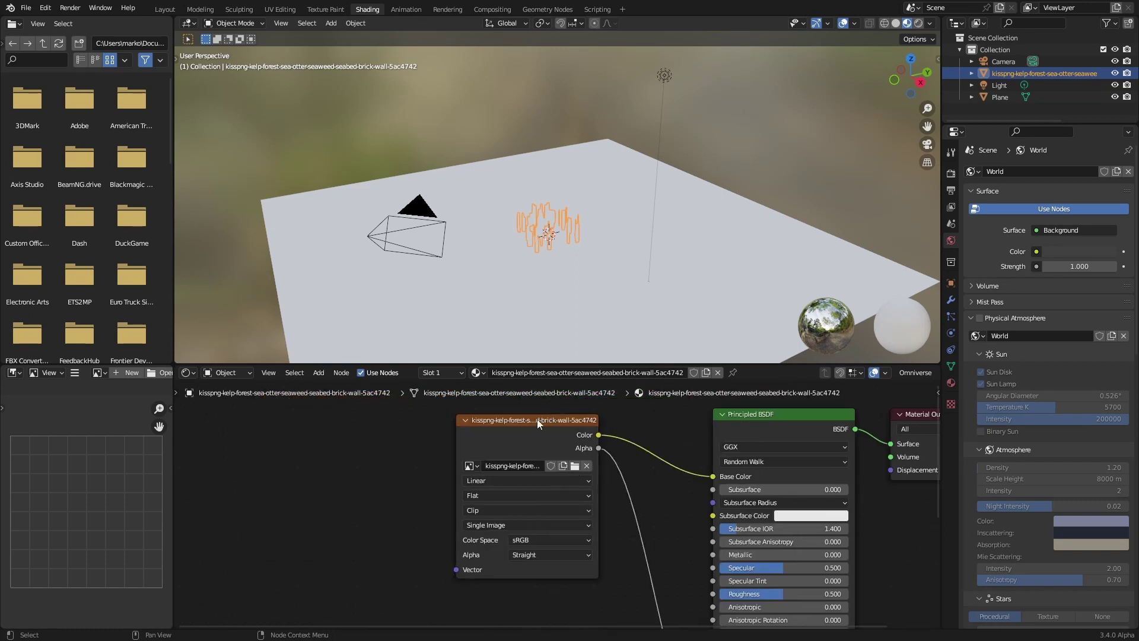
pyautogui.hotkey('ctrl', 't')
pyautogui.moveTo(364, 480); pyautogui.dragTo(414, 432, button='middle')
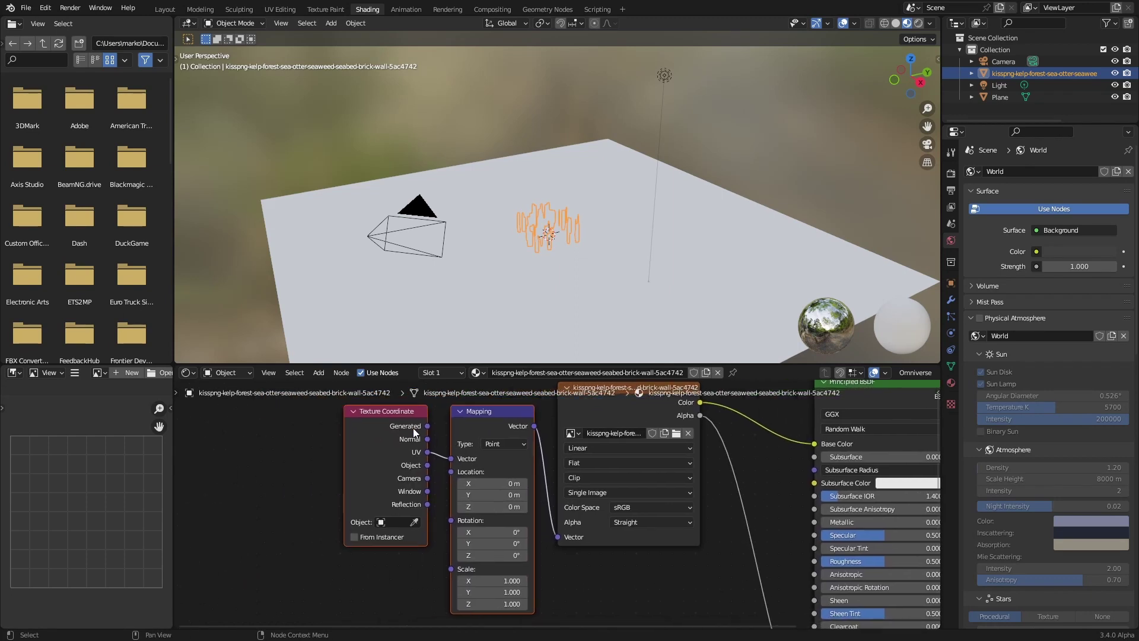
pyautogui.click(408, 414)
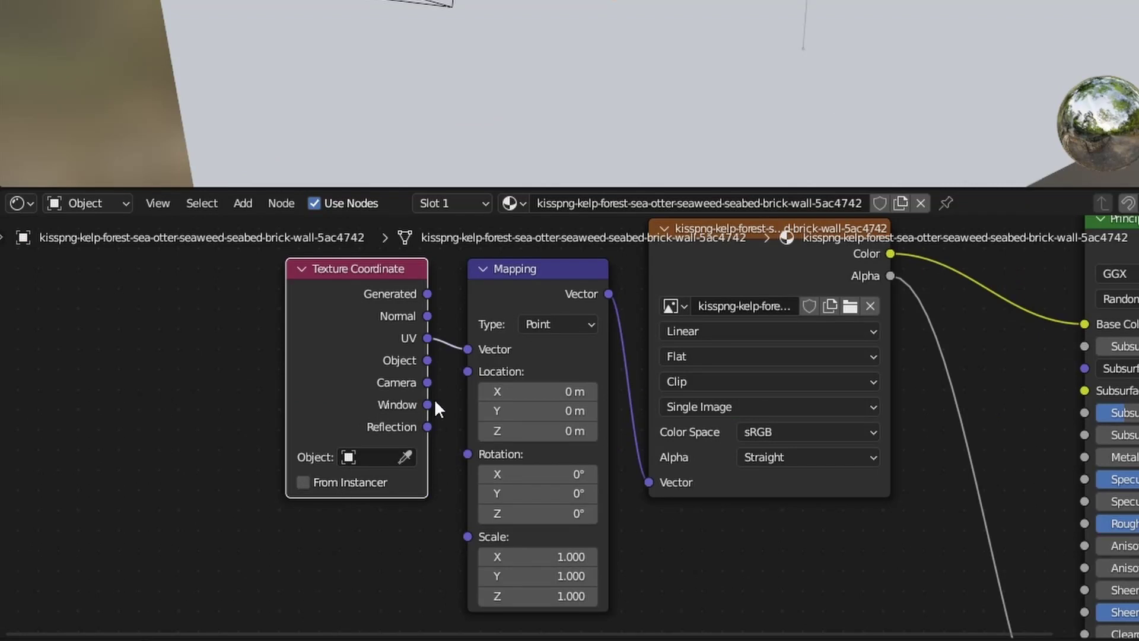
pyautogui.press('x')
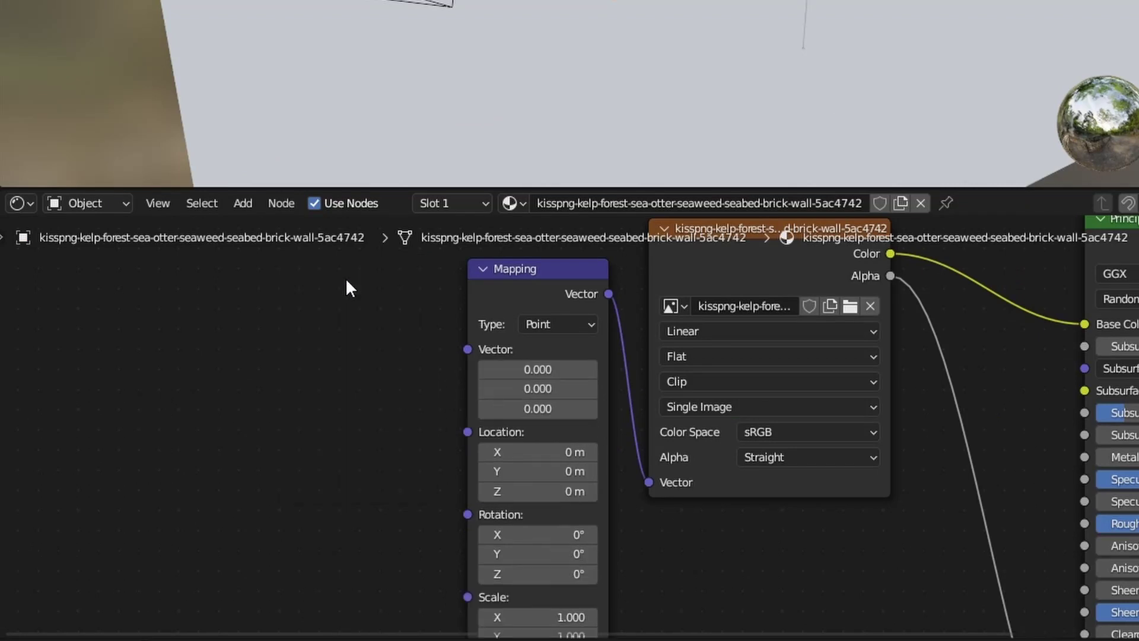
pyautogui.hotkey('shift', 'a')
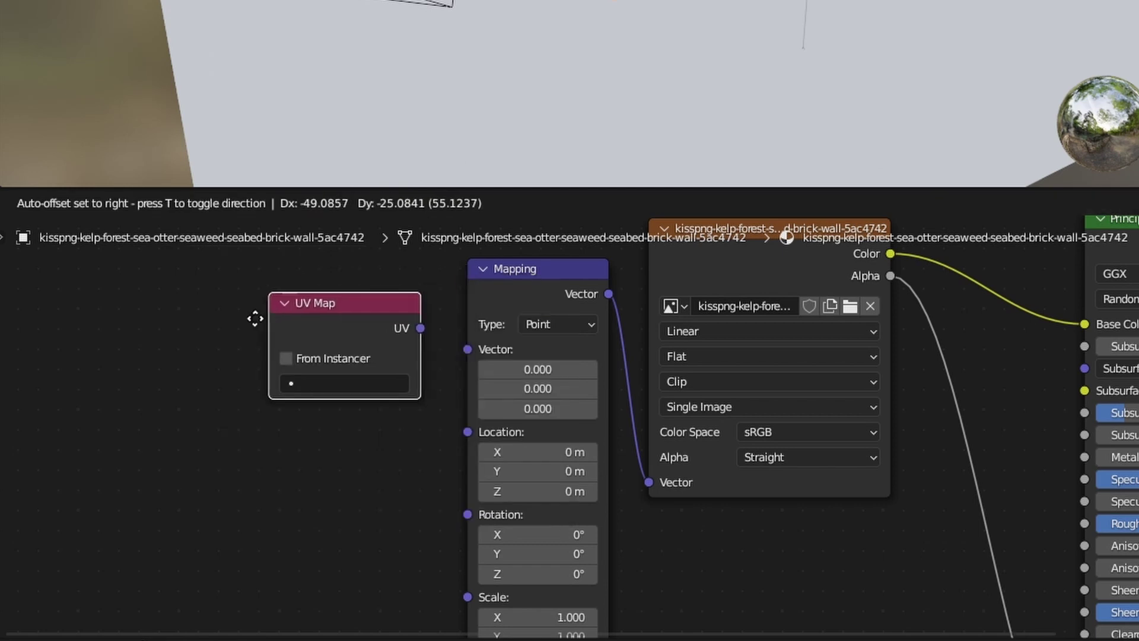
pyautogui.click(226, 329)
pyautogui.moveTo(381, 343); pyautogui.dragTo(468, 349)
pyautogui.click(261, 399)
pyautogui.click(297, 430)
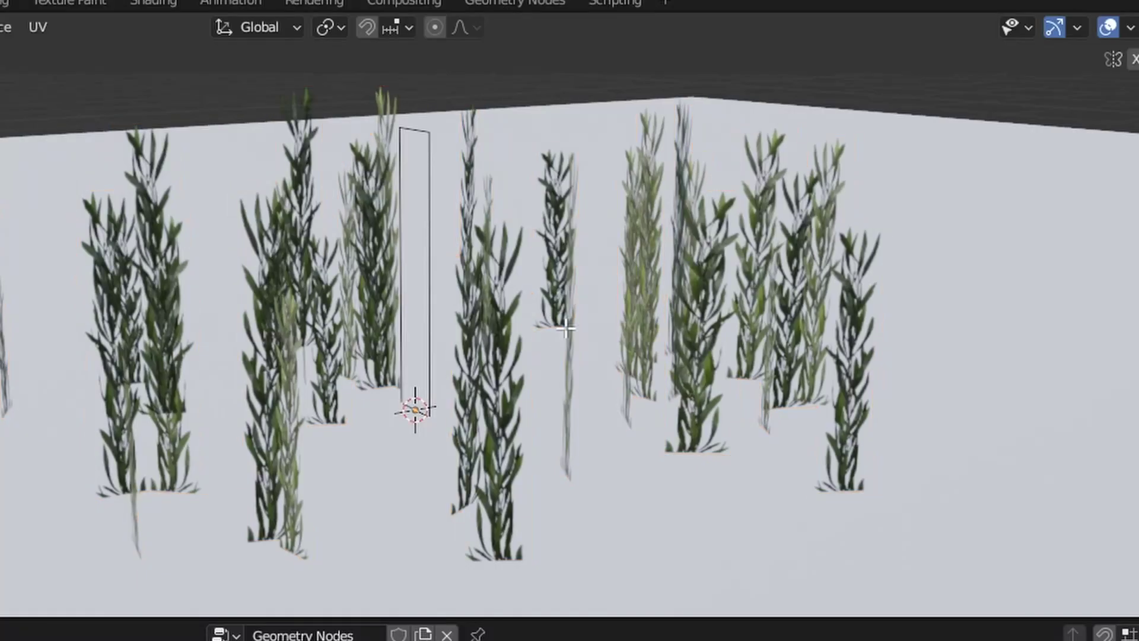
pyautogui.scroll(5, 681, 226)
# Add nine evenly spaced horizontal loop cuts across the kelp card
pyautogui.scroll(1, 638, 520)
pyautogui.keyDown('shift'); pyautogui.moveTo(642, 473); pyautogui.dragTo(489, 415, button='middle'); pyautogui.keyUp('shift')
pyautogui.scroll(1, 507, 494)
pyautogui.scroll(-3, 487, 415)
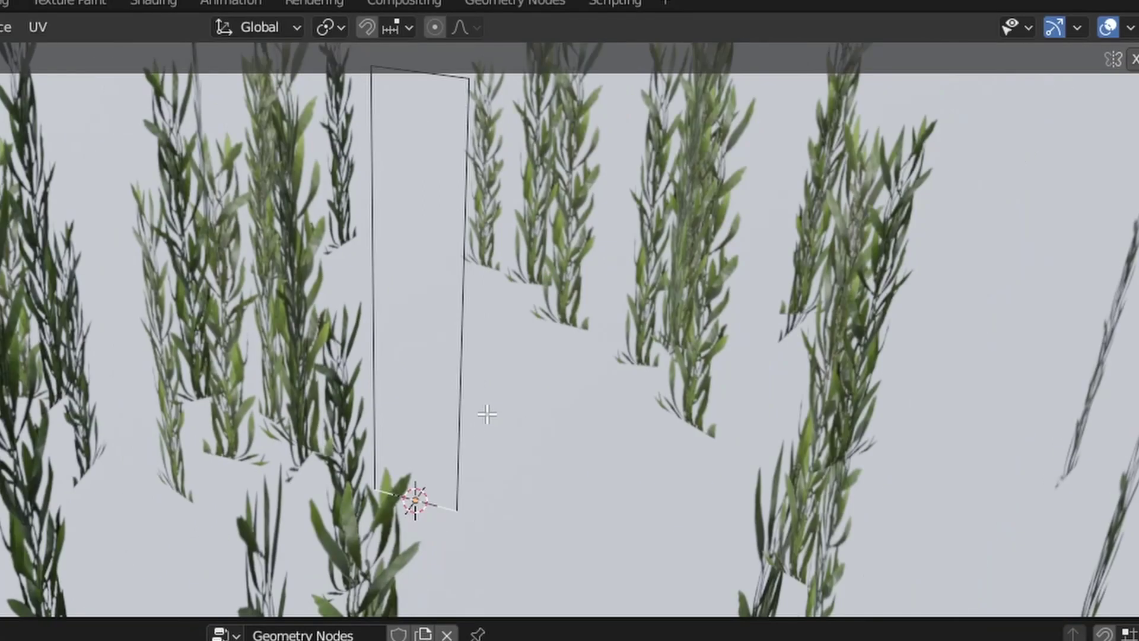
pyautogui.hotkey('ctrl', 'r')
pyautogui.scroll(8, 458, 316)
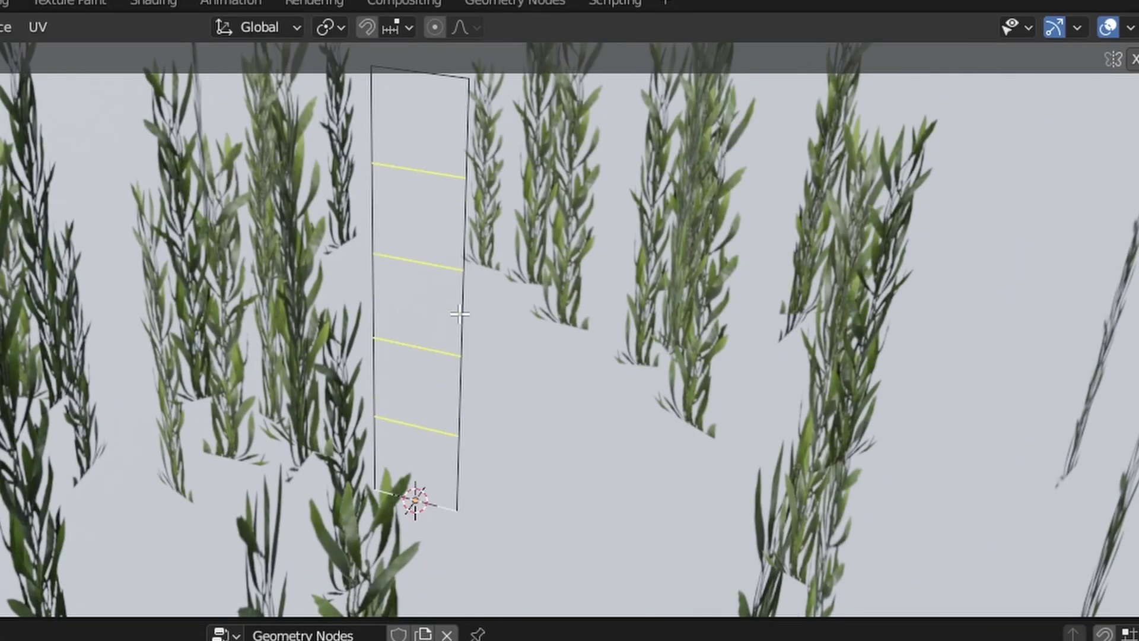
pyautogui.click(460, 315)
pyautogui.rightClick(451, 323)
# Add a centred vertical loop cut, then subdivide the whole card
pyautogui.hotkey('ctrl', 'r')
pyautogui.click(432, 336)
pyautogui.rightClick(445, 344)
pyautogui.press('a')
pyautogui.rightClick(446, 345)
pyautogui.click(451, 354)
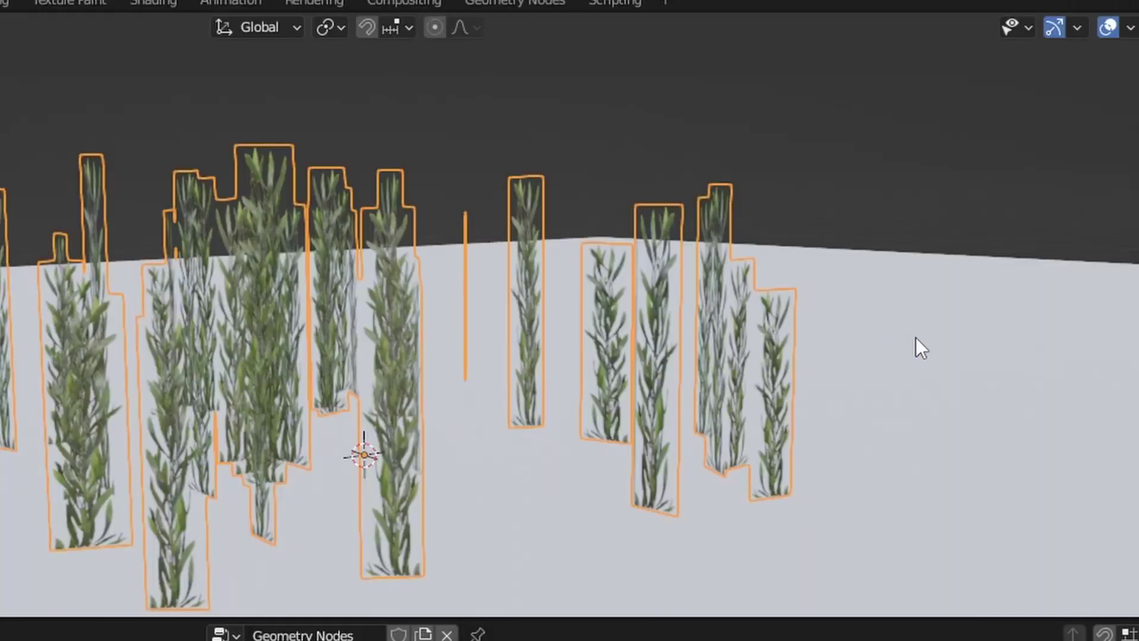
# Apply the ground plane's scale
pyautogui.click(747, 179)
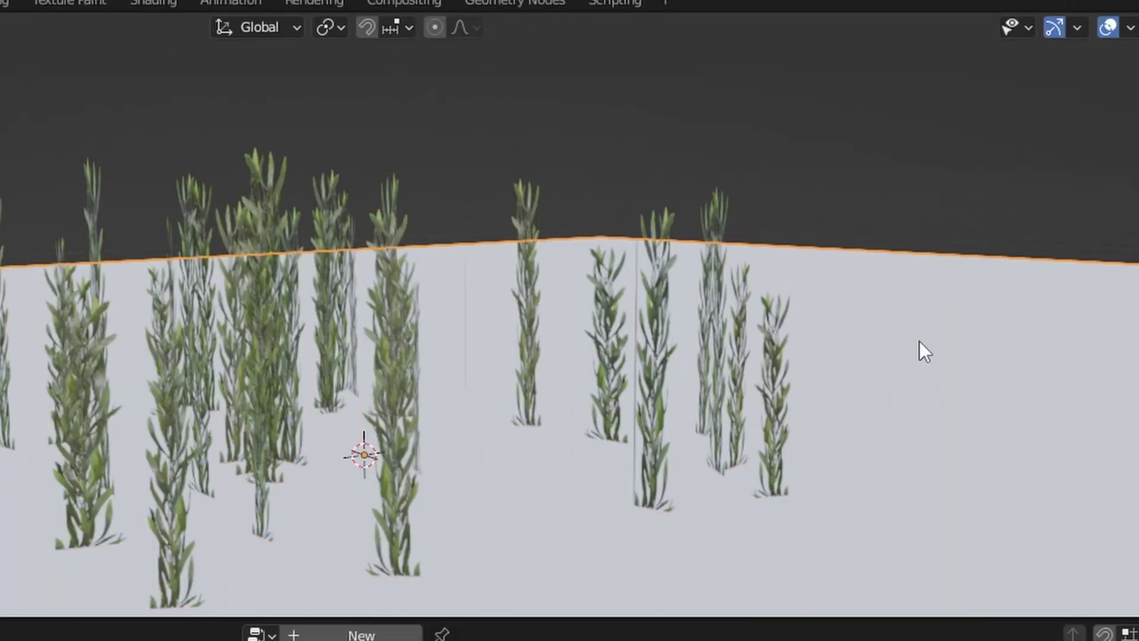
pyautogui.hotkey('ctrl', 'a')
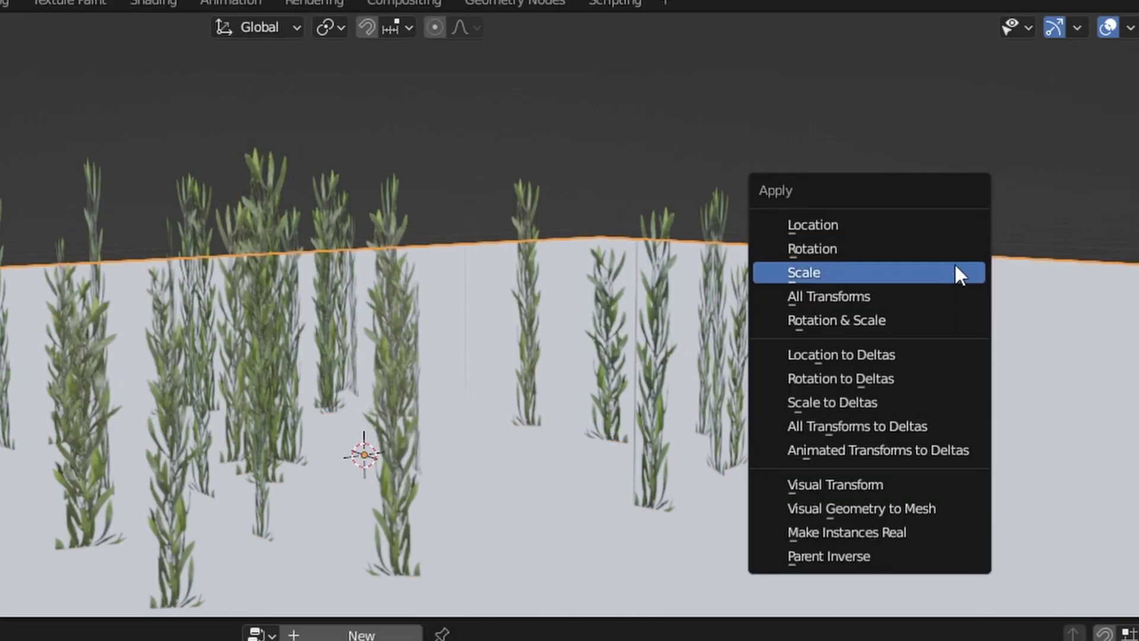
pyautogui.click(955, 272)
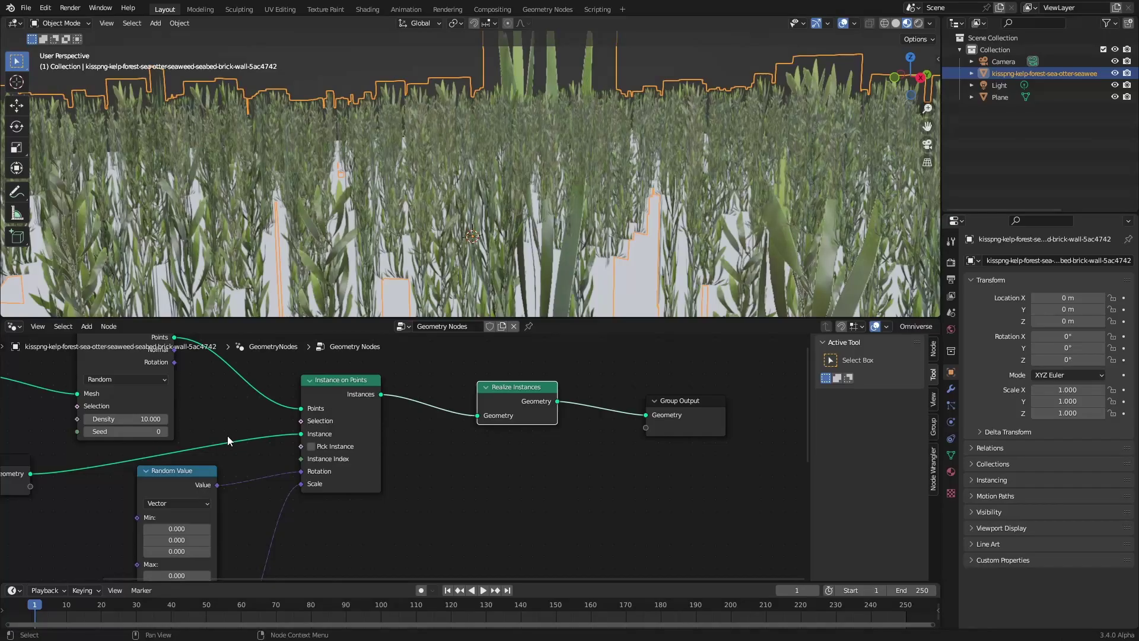
# Set the Distribute Points on Faces Density to 5
pyautogui.moveTo(226, 435); pyautogui.dragTo(326, 437, button='middle')
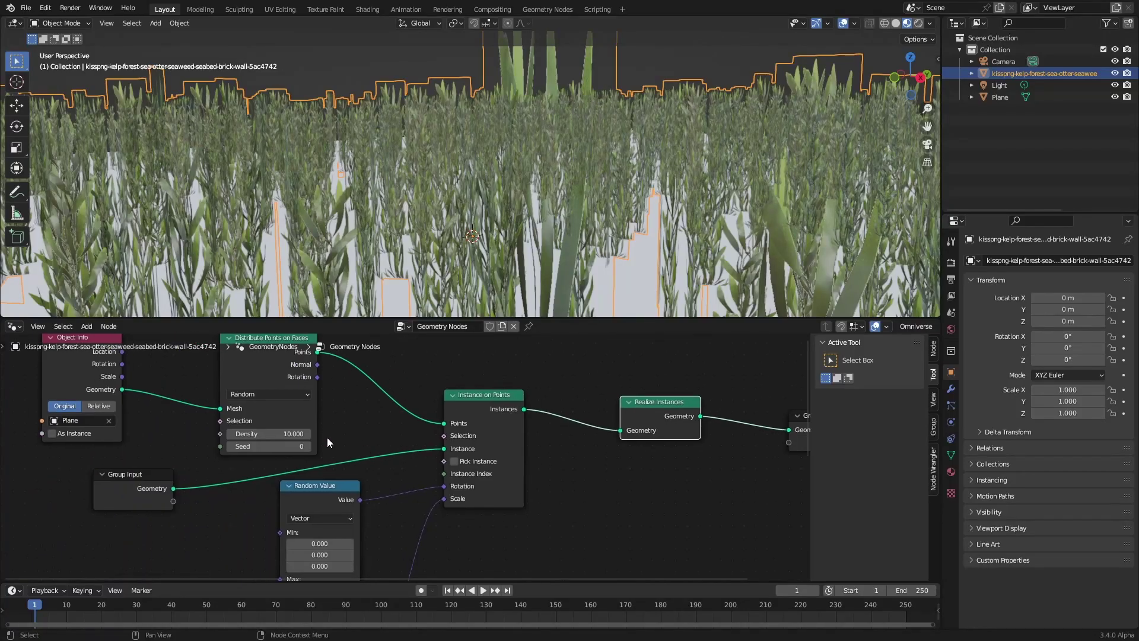
pyautogui.click(276, 435)
pyautogui.write('1')
pyautogui.press('Return')
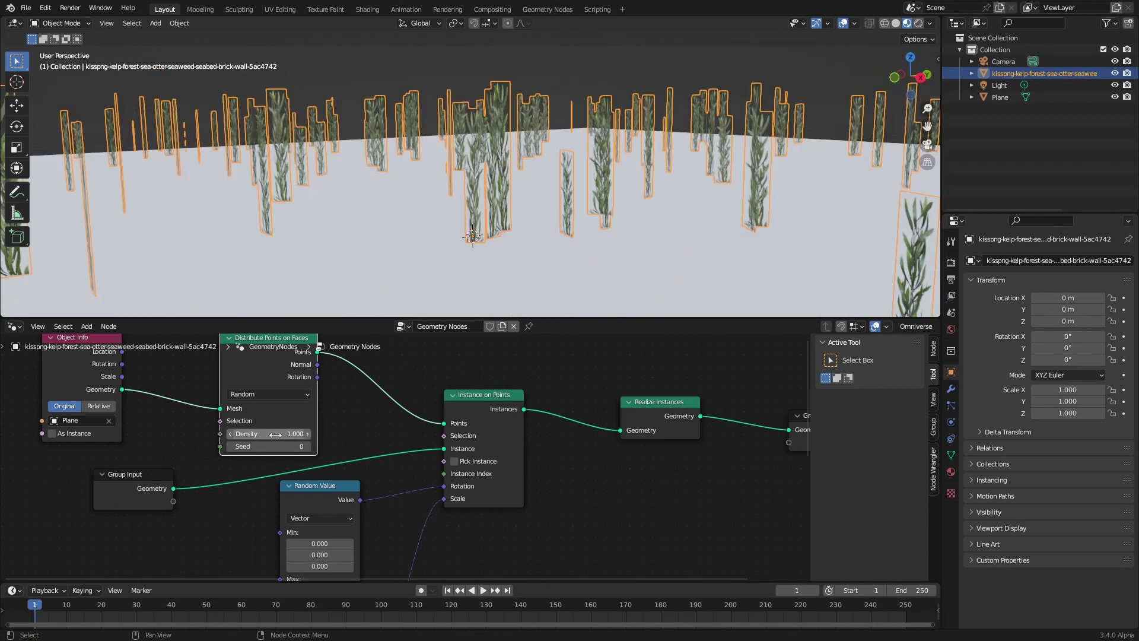
# Shrink the ground plane to 0.216 scale and apply the new scale
pyautogui.moveTo(657, 220); pyautogui.dragTo(593, 229, button='middle')
pyautogui.click(816, 208)
pyautogui.press('s')
pyautogui.click(558, 239)
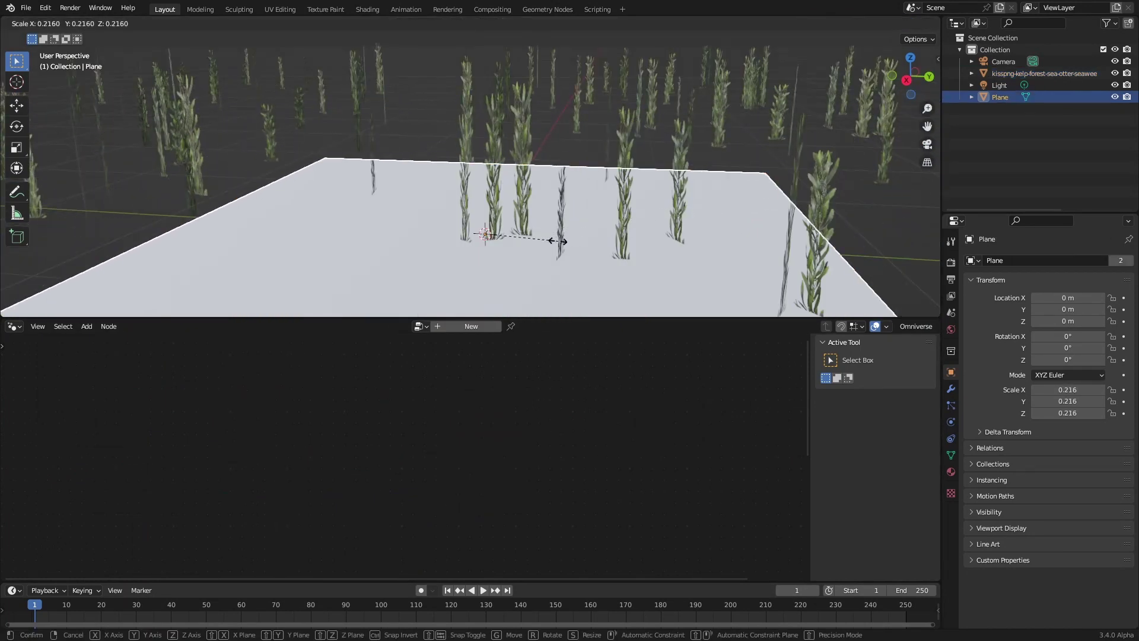
pyautogui.hotkey('ctrl', 'a')
pyautogui.click(560, 239)
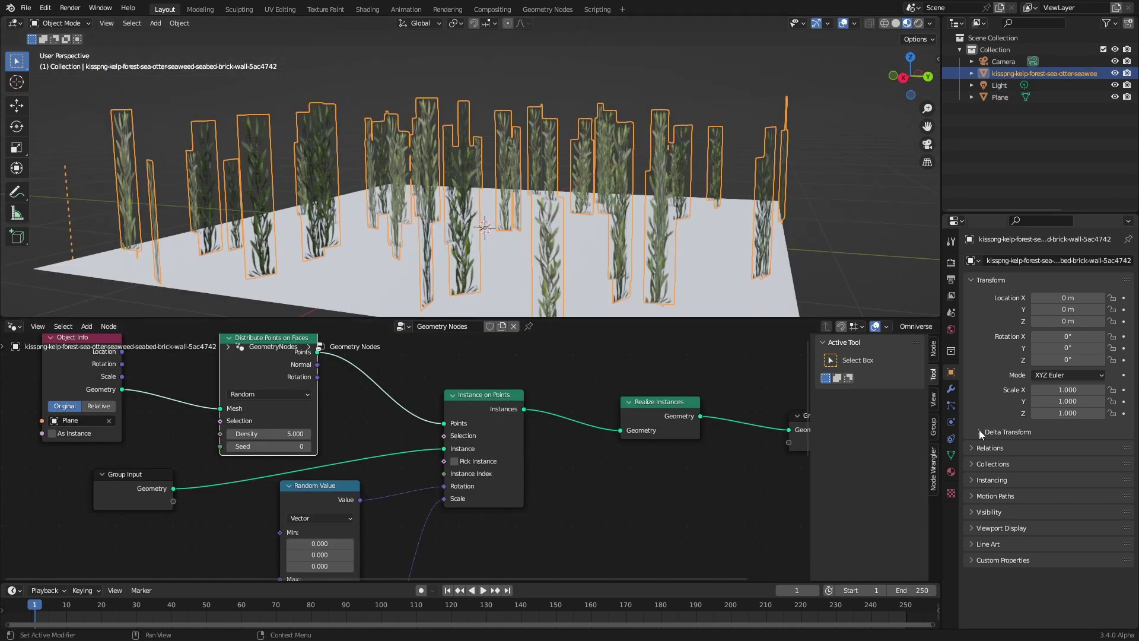
# Inspect the kelp's modifier settings and its card mesh in Edit Mode
pyautogui.click(950, 389)
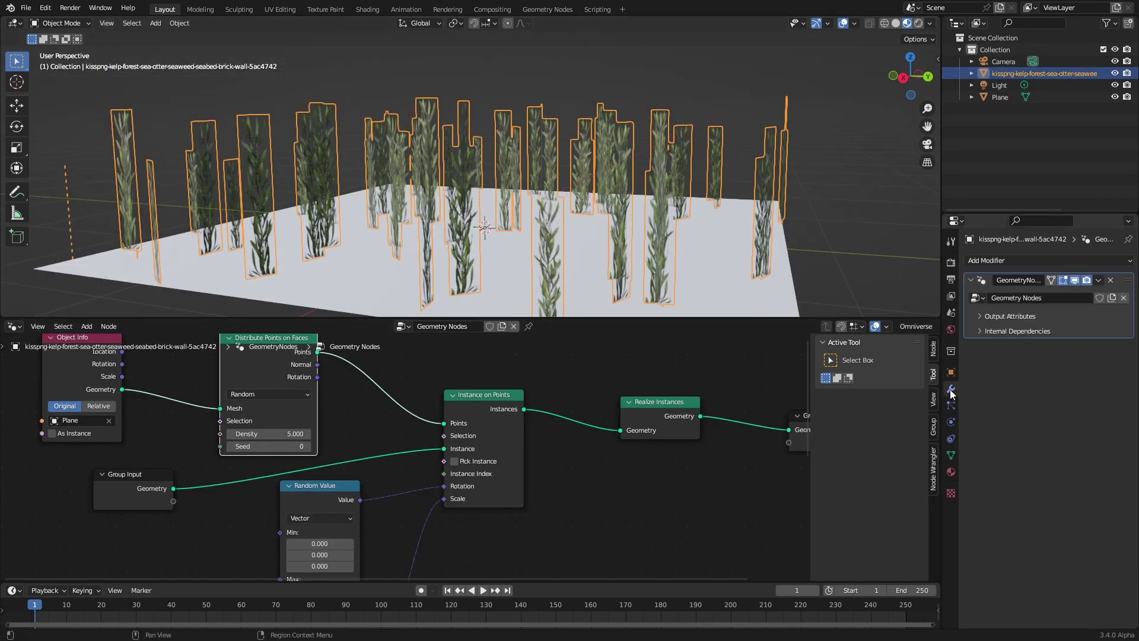
pyautogui.click(1075, 330)
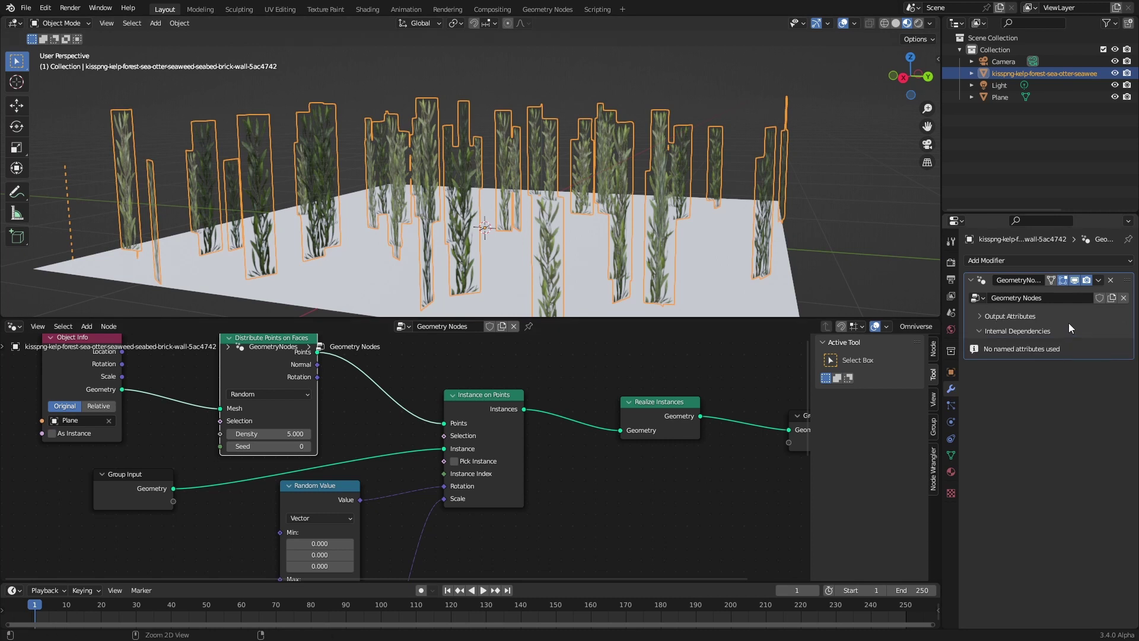
pyautogui.hotkey('ctrl', 'a')
pyautogui.press('Tab')
pyautogui.moveTo(530, 444); pyautogui.dragTo(589, 443, button='middle')
pyautogui.press('a')
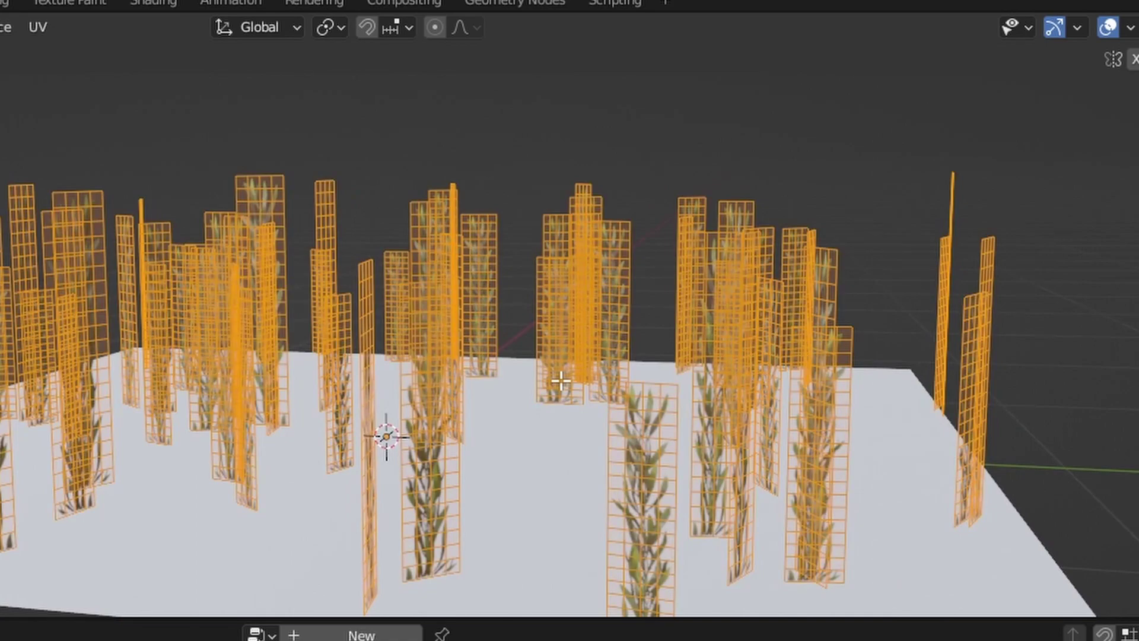
pyautogui.press('Tab')
pyautogui.keyDown('shift'); pyautogui.moveTo(557, 218); pyautogui.dragTo(537, 261, button='middle'); pyautogui.keyUp('shift')
pyautogui.scroll(6, 558, 172)
# Assign the card's bottom edge row to a new vertex group named Pinn
pyautogui.press('Tab')
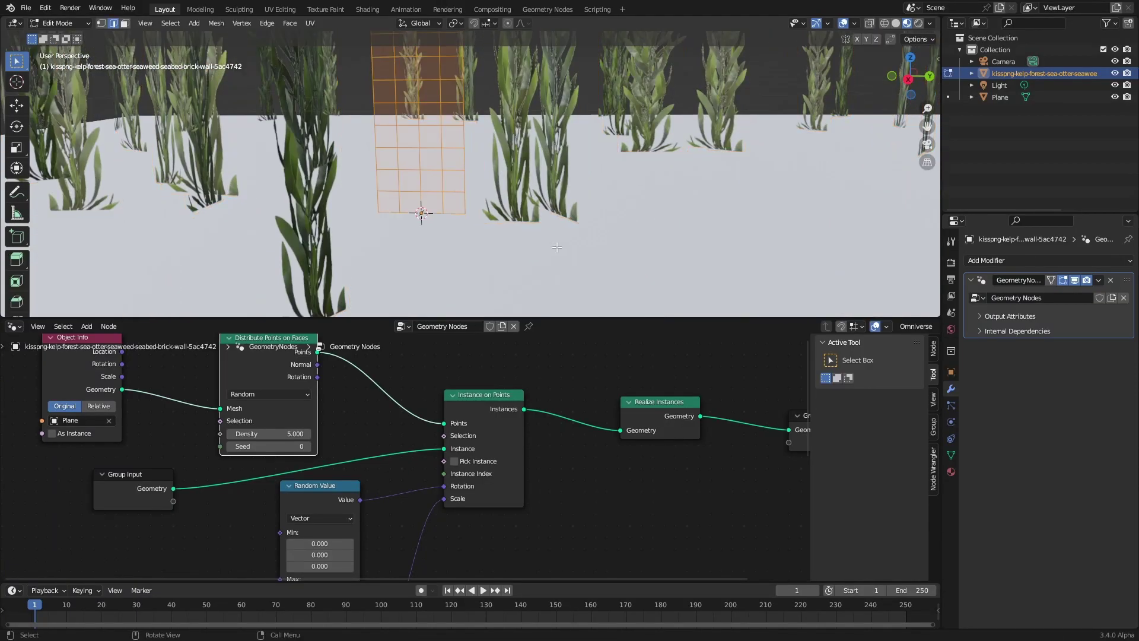
pyautogui.keyDown('alt'); pyautogui.click(290, 409); pyautogui.keyUp('alt')
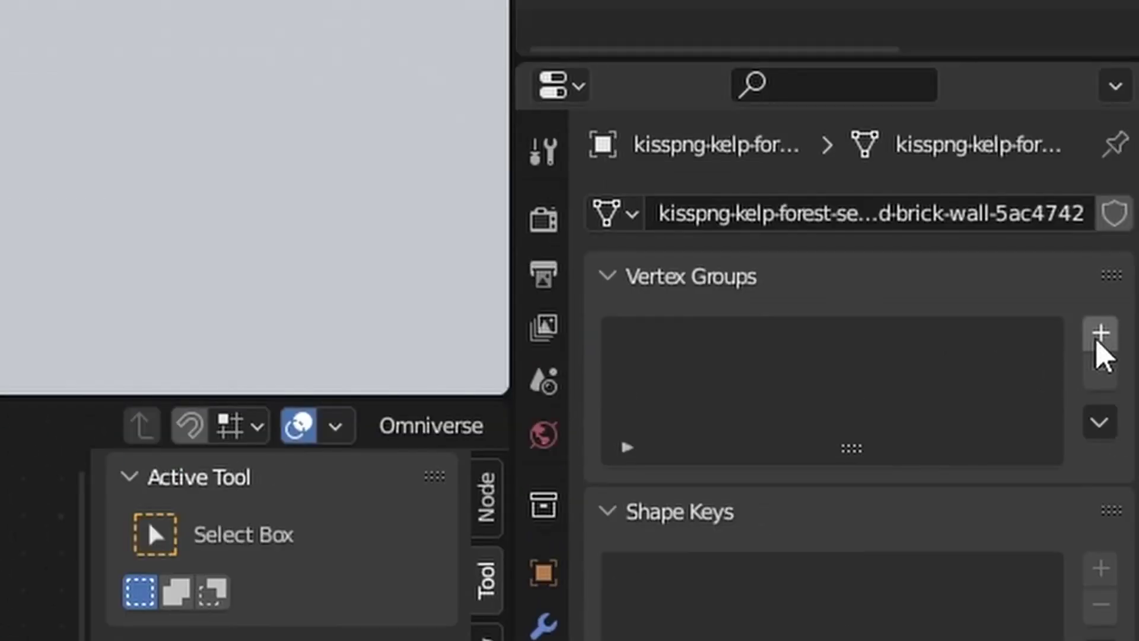
pyautogui.click(1098, 332)
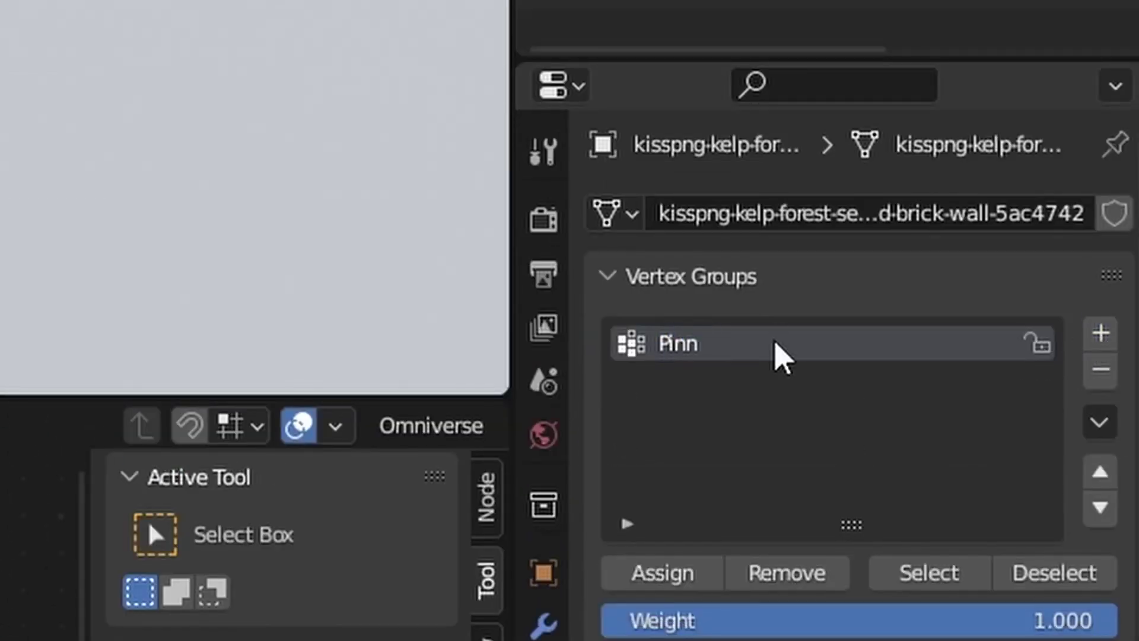
pyautogui.click(655, 583)
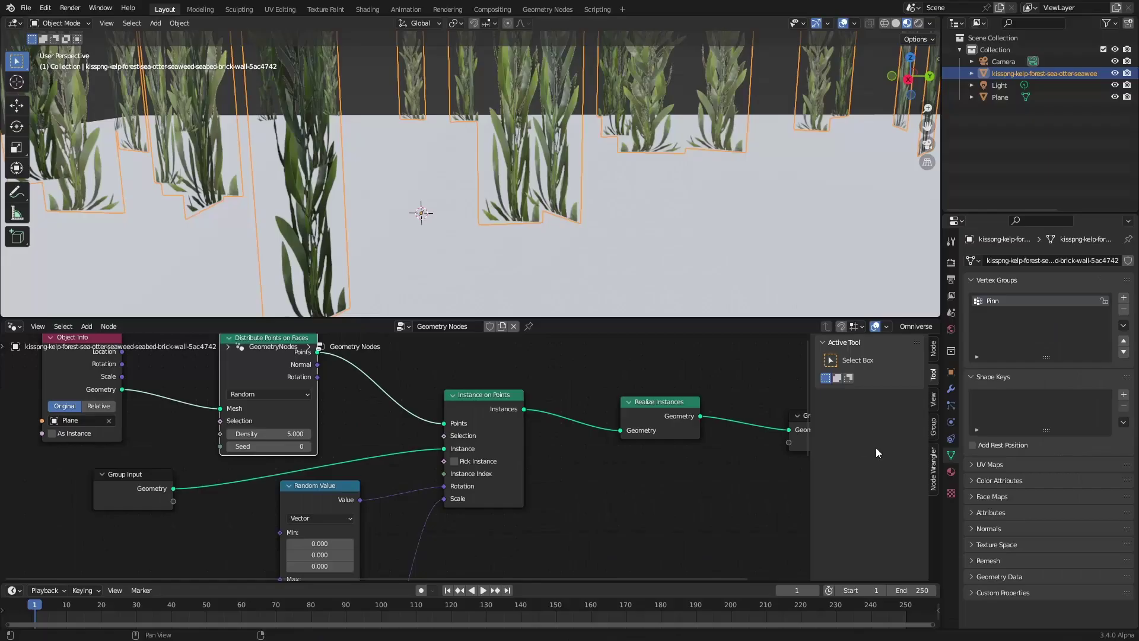
pyautogui.click(951, 420)
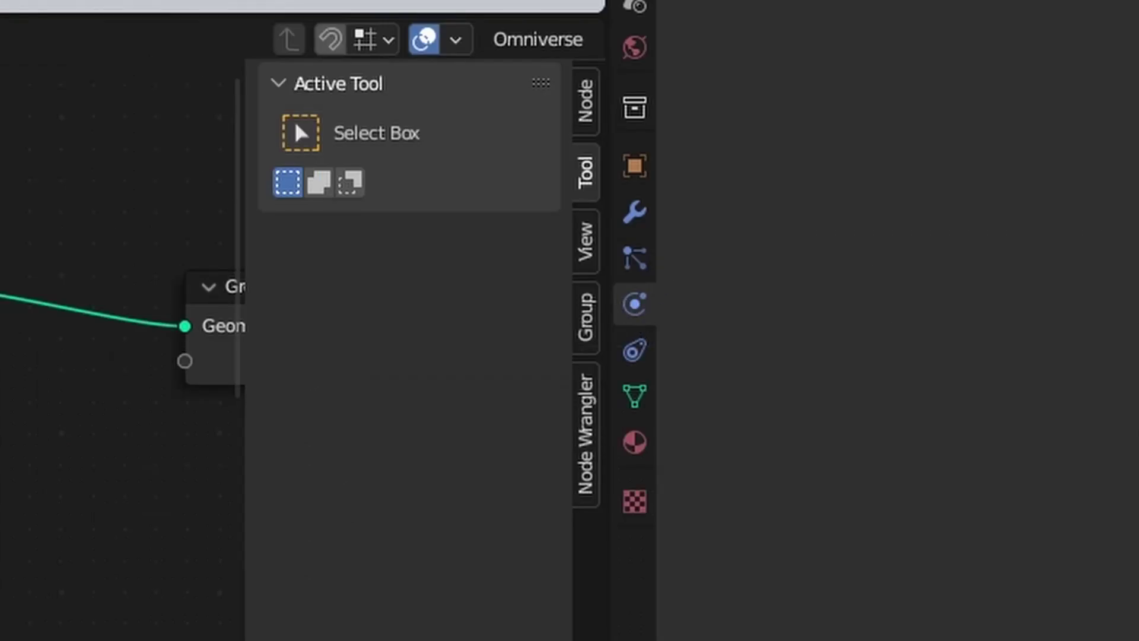
# Add Collision and Cloth physics to the kelp, pinning the cloth with the Pinn group
pyautogui.click(1016, 275)
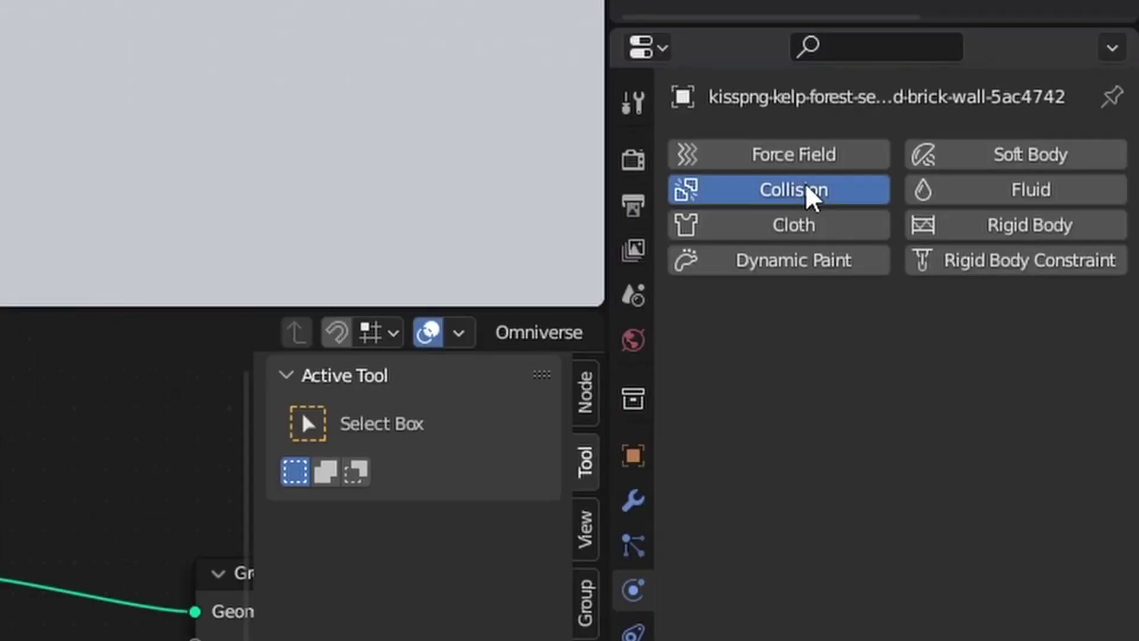
pyautogui.click(795, 228)
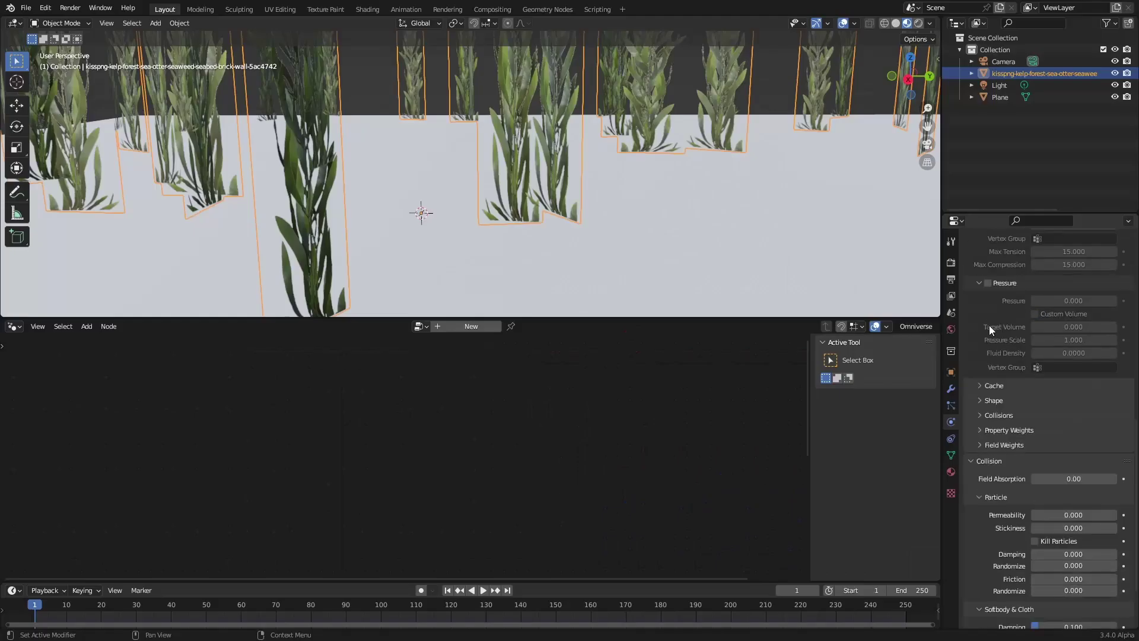
pyautogui.scroll(-3, 742, 475)
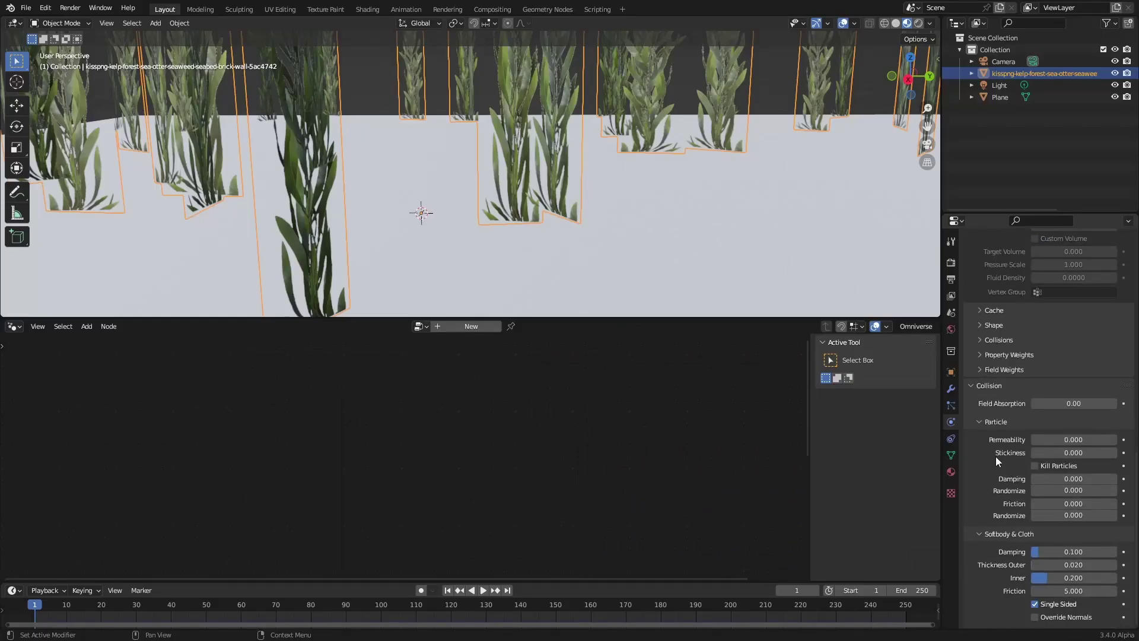
pyautogui.click(985, 325)
pyautogui.click(1049, 343)
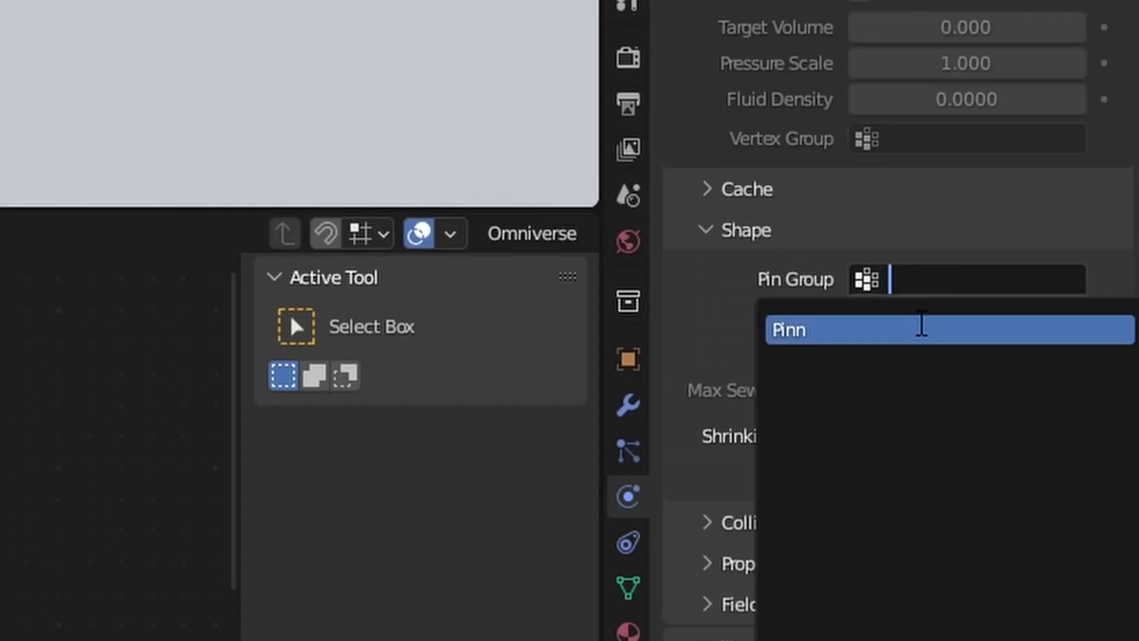
pyautogui.click(921, 328)
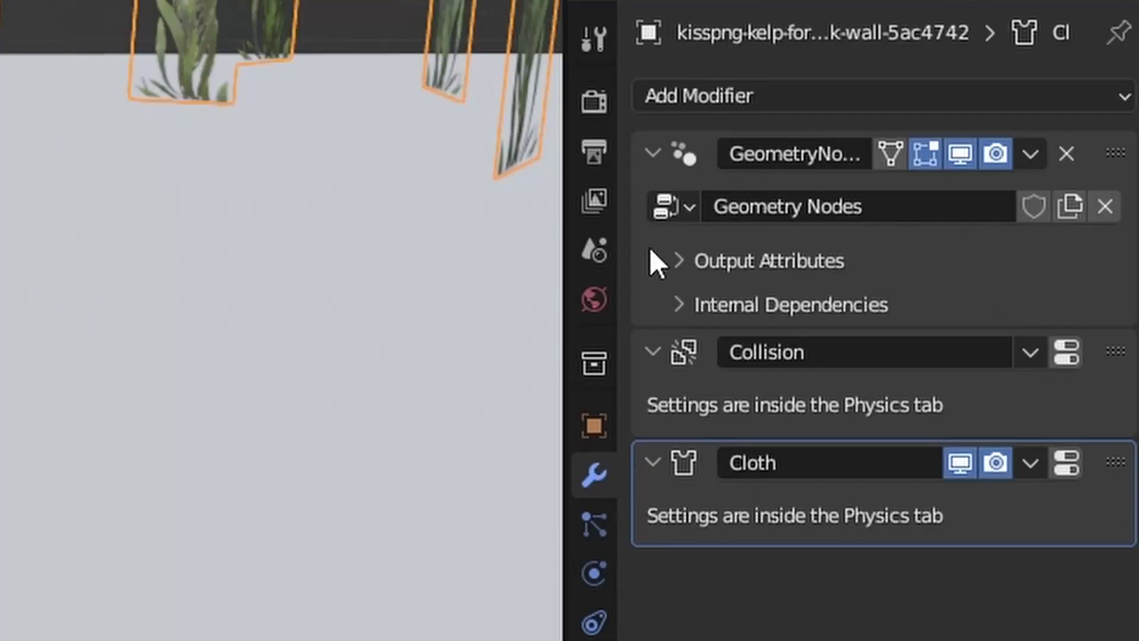
pyautogui.click(651, 250)
pyautogui.click(938, 255)
# Apply the GeometryNodes modifier and play the cloth simulation from the start
pyautogui.hotkey('ctrl', 'a')
pyautogui.moveTo(12, 296); pyautogui.dragTo(119, 309, button='middle')
pyautogui.click(486, 591)
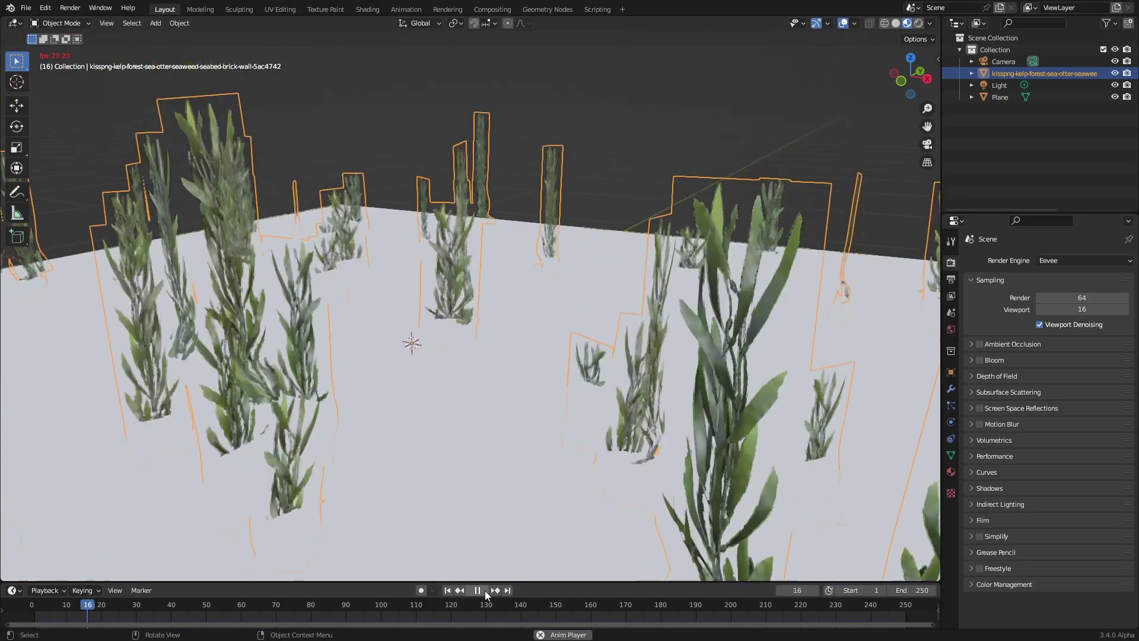
pyautogui.moveTo(475, 495)
pyautogui.mouseDown(button='middle')
pyautogui.moveTo(481, 463)
pyautogui.moveTo(470, 444)
pyautogui.moveTo(467, 479)
pyautogui.mouseUp(button='middle')
pyautogui.click(447, 590)
pyautogui.moveTo(497, 400); pyautogui.dragTo(530, 426, button='middle')
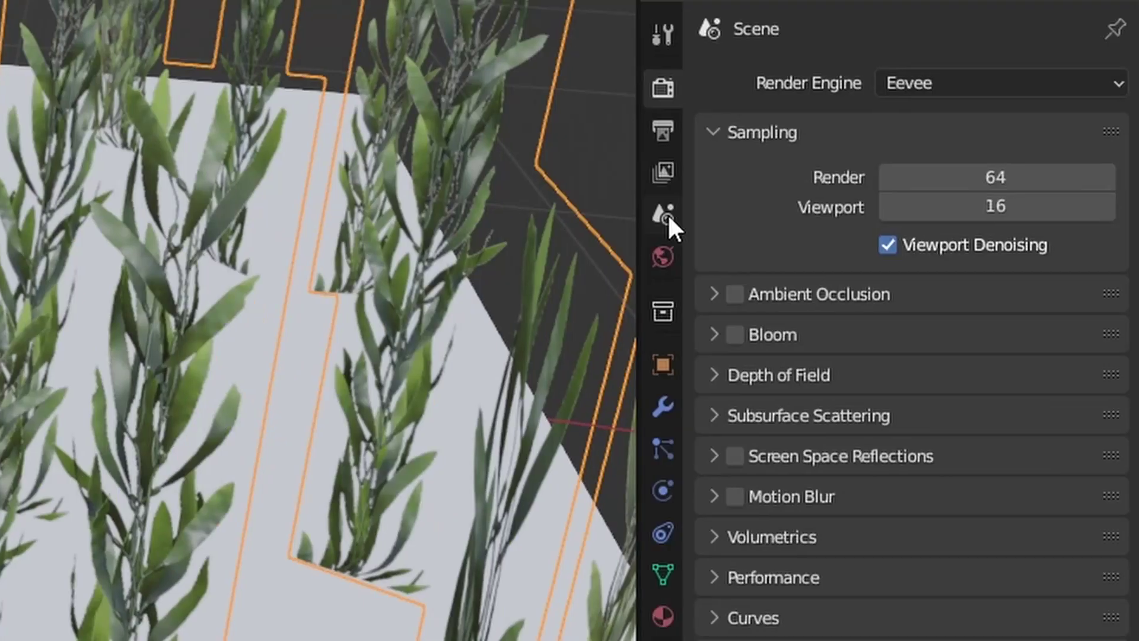
# Set scene Gravity Z to 2.4 m/s² and replay the simulation
pyautogui.click(952, 313)
pyautogui.click(710, 288)
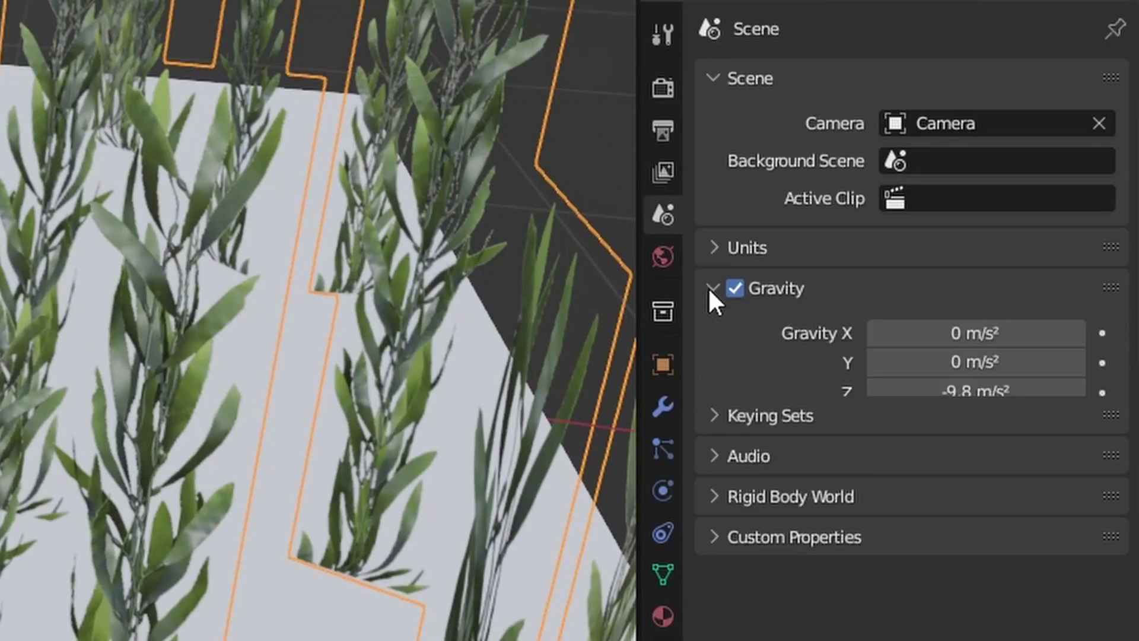
pyautogui.click(919, 395)
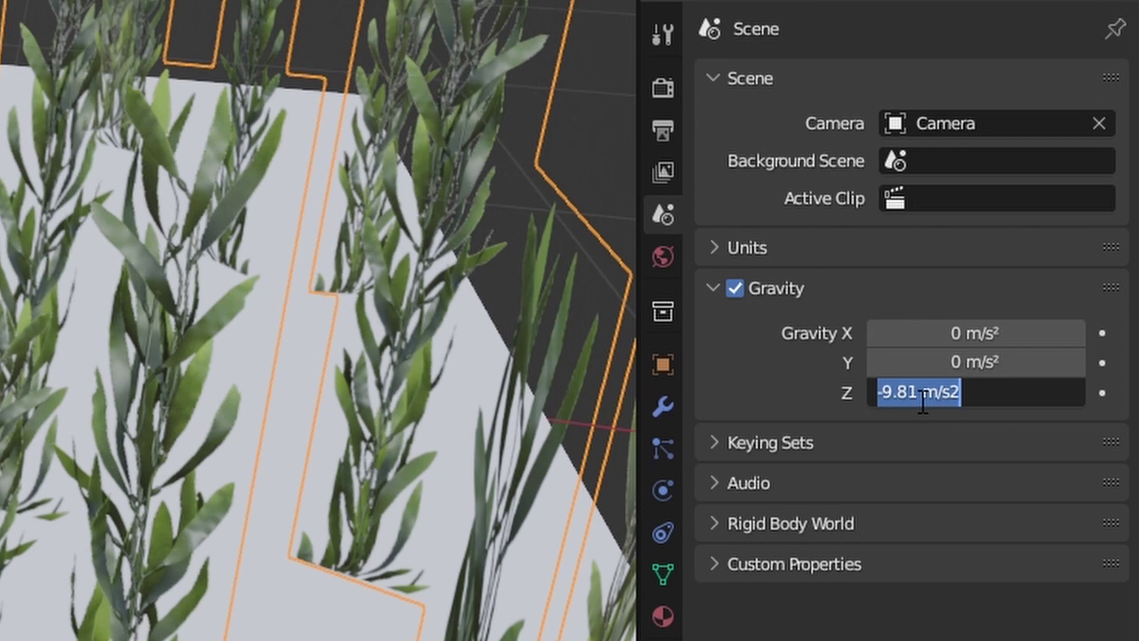
pyautogui.write('2.4')
pyautogui.press('Return')
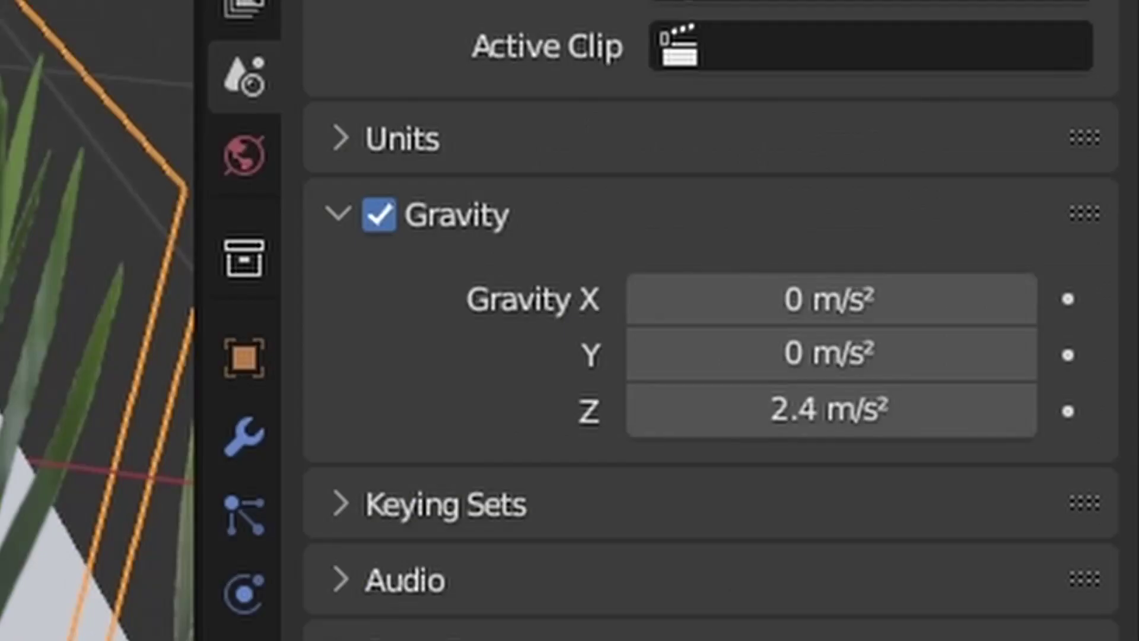
pyautogui.click(481, 590)
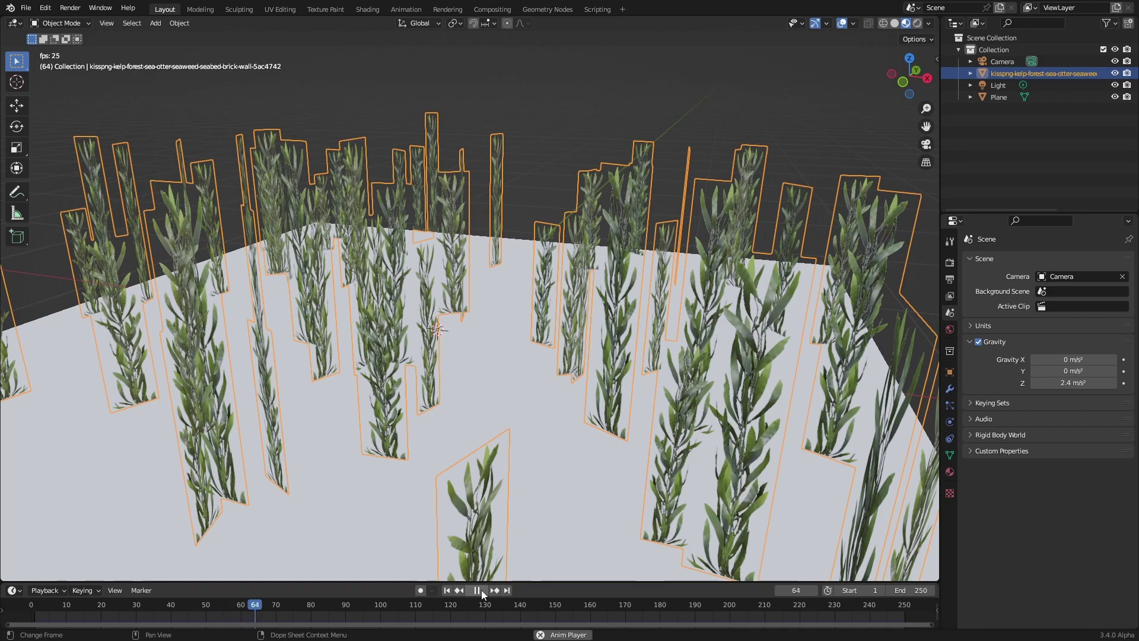
pyautogui.click(482, 589)
pyautogui.scroll(-5, 528, 322)
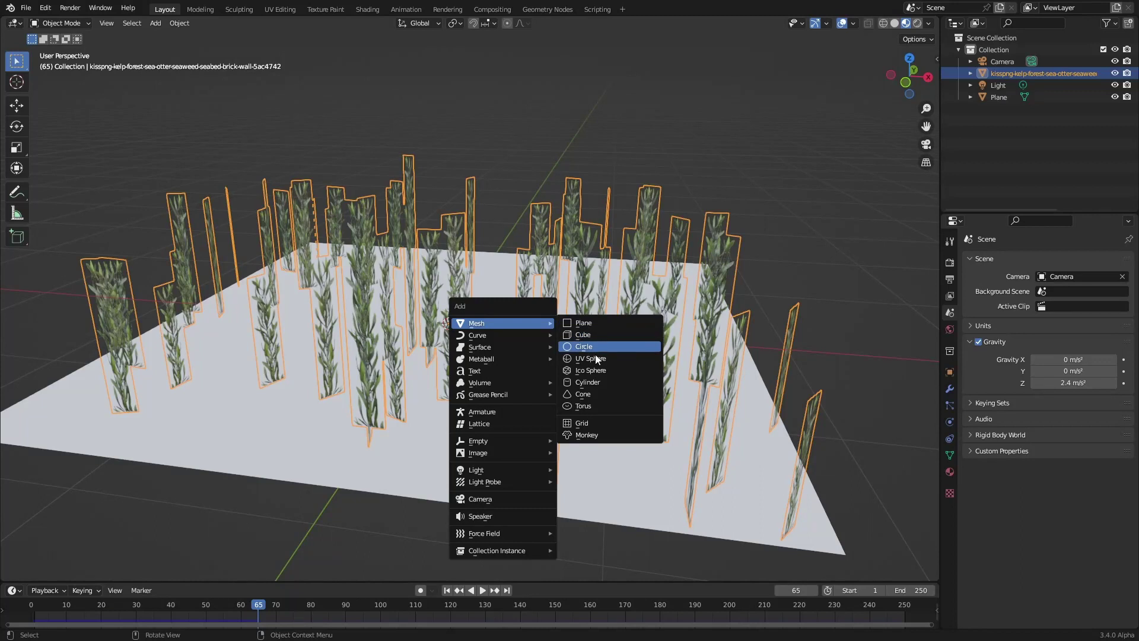
# Shrink the sphere and place it at the ground plane's right edge
pyautogui.click(596, 358)
pyautogui.press('s')
pyautogui.click(613, 341)
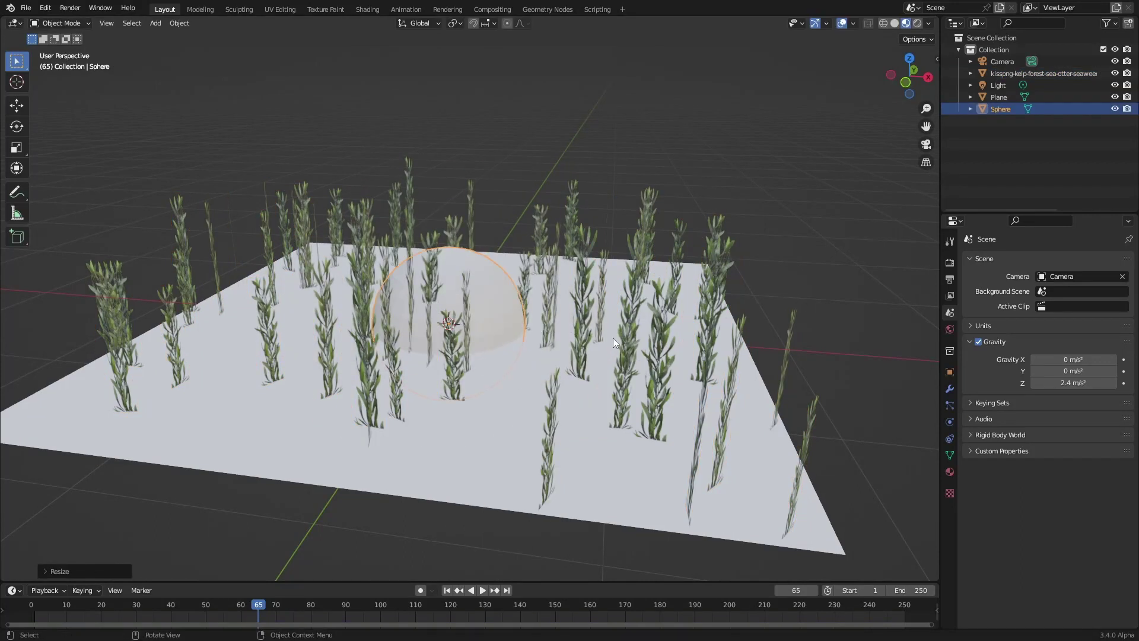
pyautogui.press('g')
pyautogui.click(738, 453)
pyautogui.press('s')
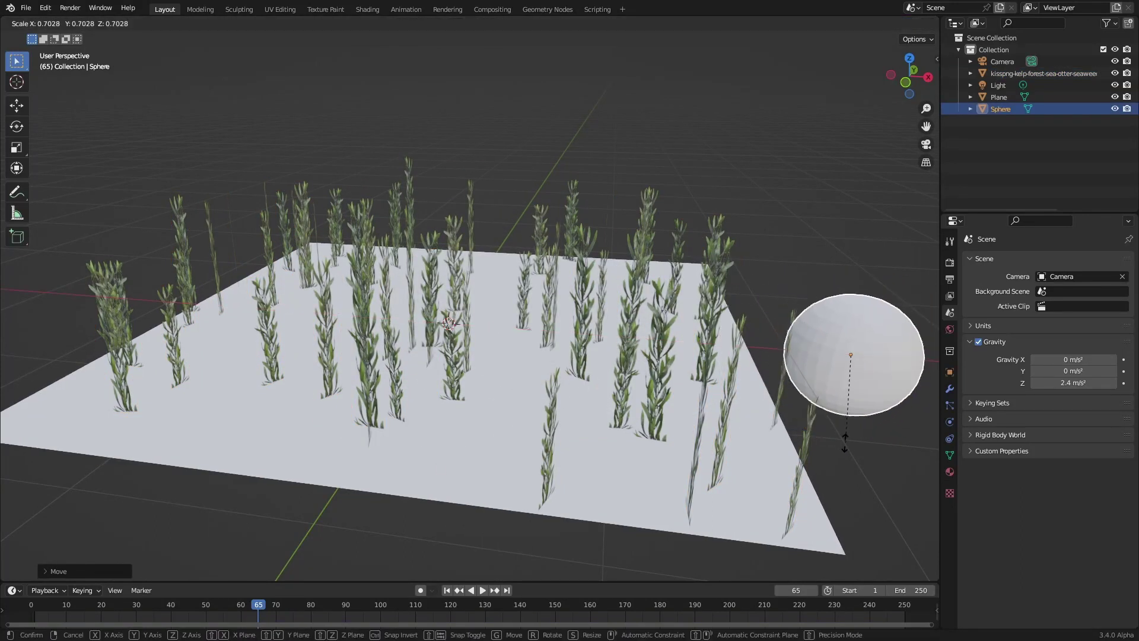
pyautogui.click(846, 430)
# Give the sphere Collision physics and sweep it along Y through the seaweed
pyautogui.click(949, 422)
pyautogui.click(1003, 273)
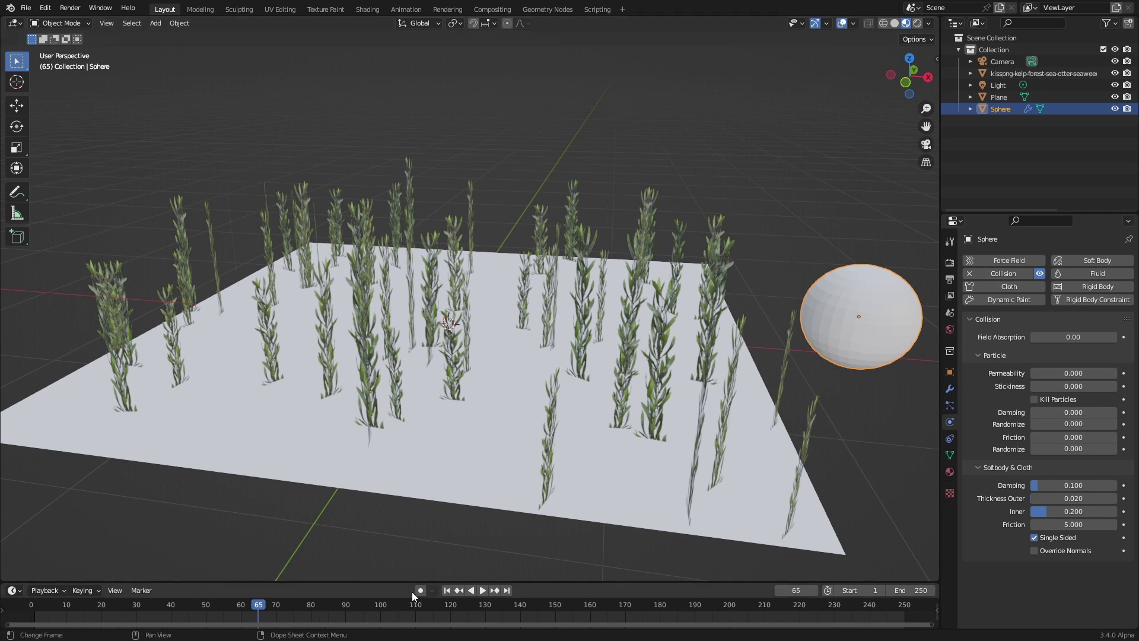
pyautogui.press('g')
pyautogui.press('y')
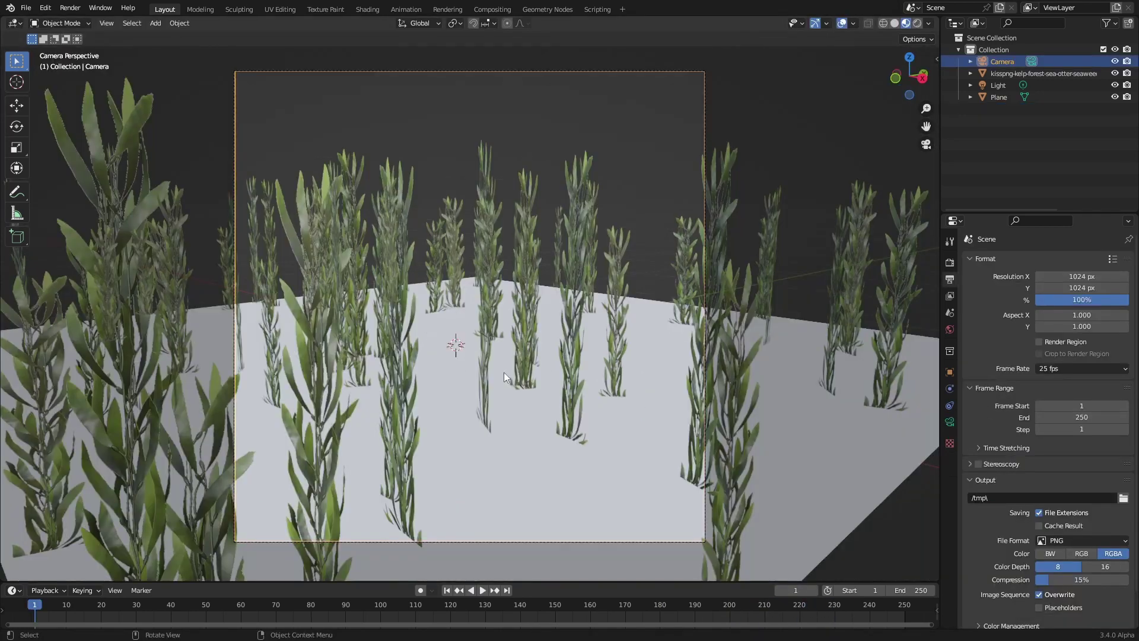
pyautogui.hotkey('shift', 'a')
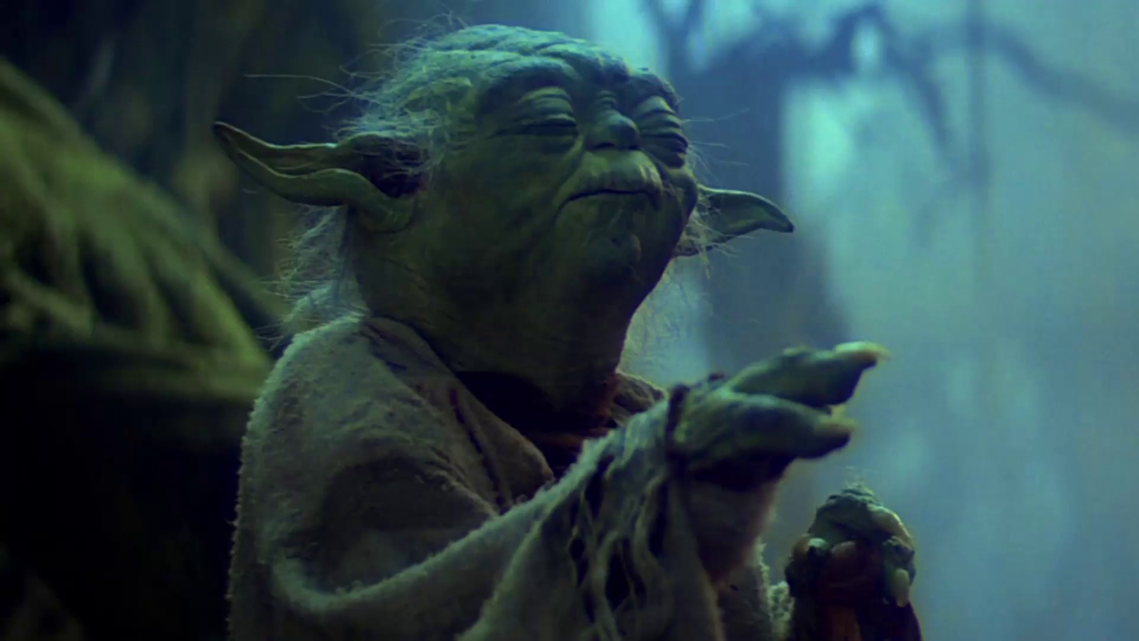
pyautogui.moveTo(477, 565)
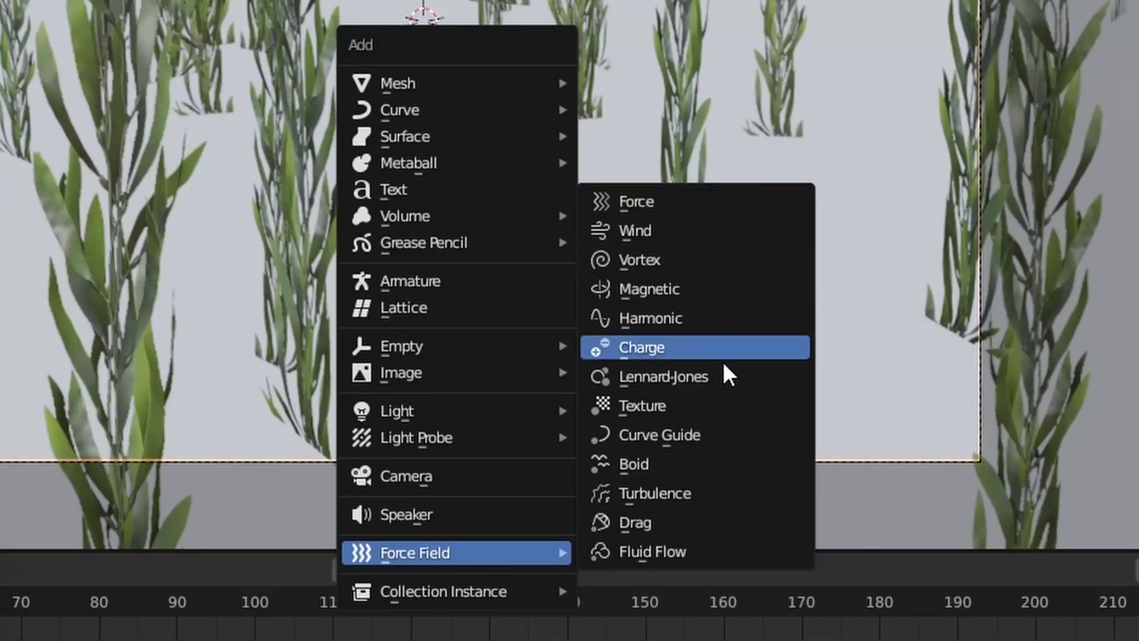
# Add a Turbulence force field and show its physics settings
pyautogui.click(689, 501)
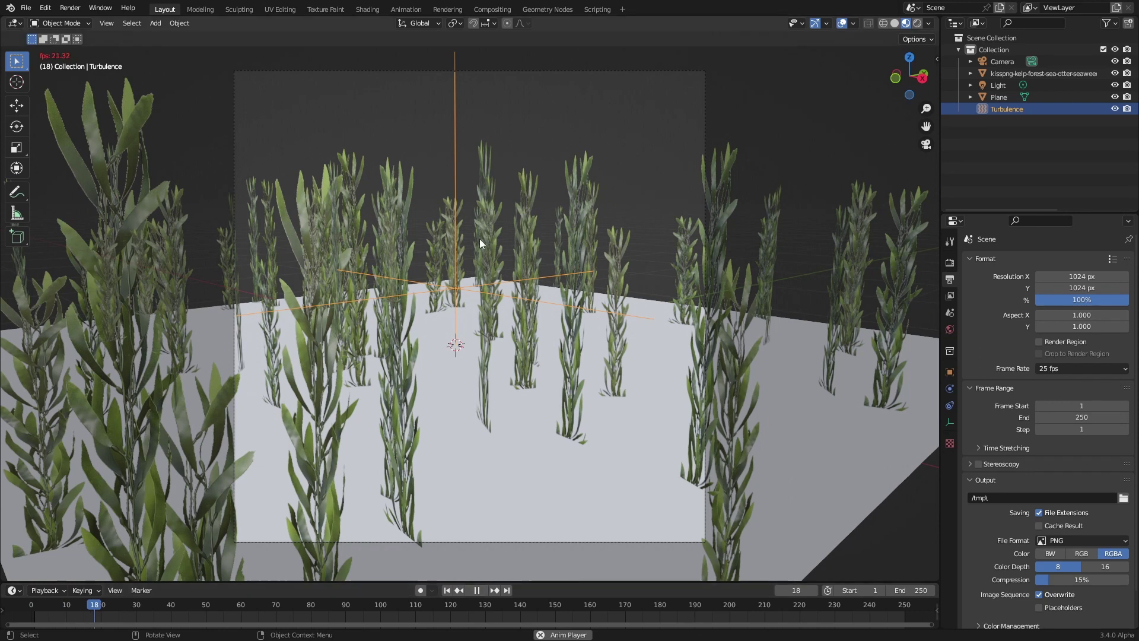
pyautogui.click(950, 423)
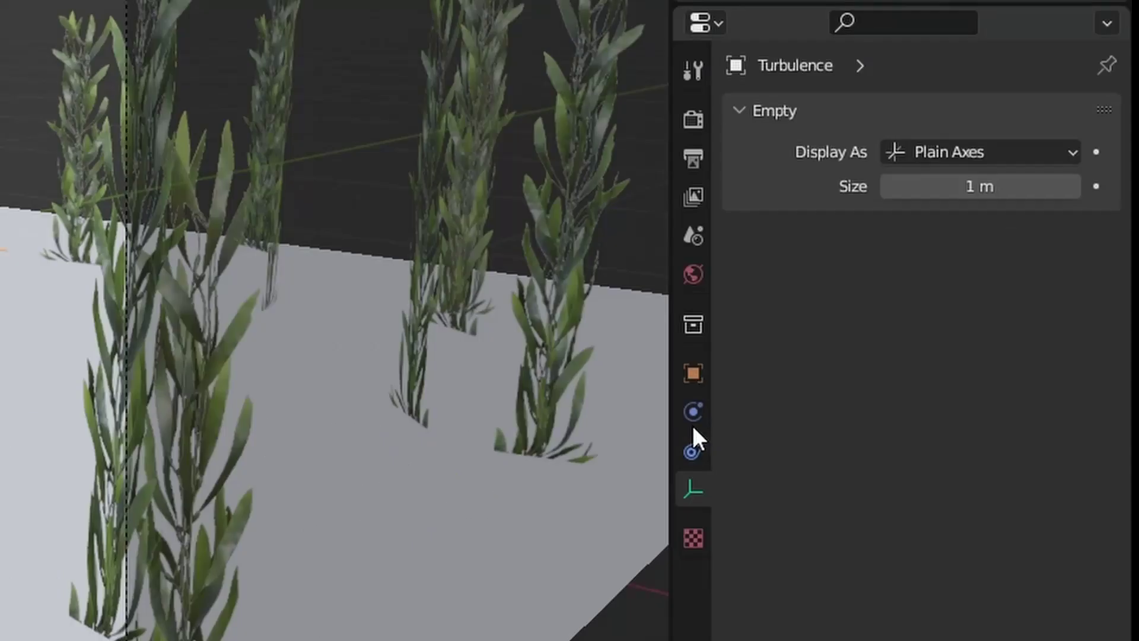
pyautogui.click(950, 391)
# Raise the Turbulence Strength through 10, 100 and 250 up to 500
pyautogui.click(1089, 349)
pyautogui.write('10')
pyautogui.press('Return')
pyautogui.click(1018, 325)
pyautogui.write('100')
pyautogui.press('Return')
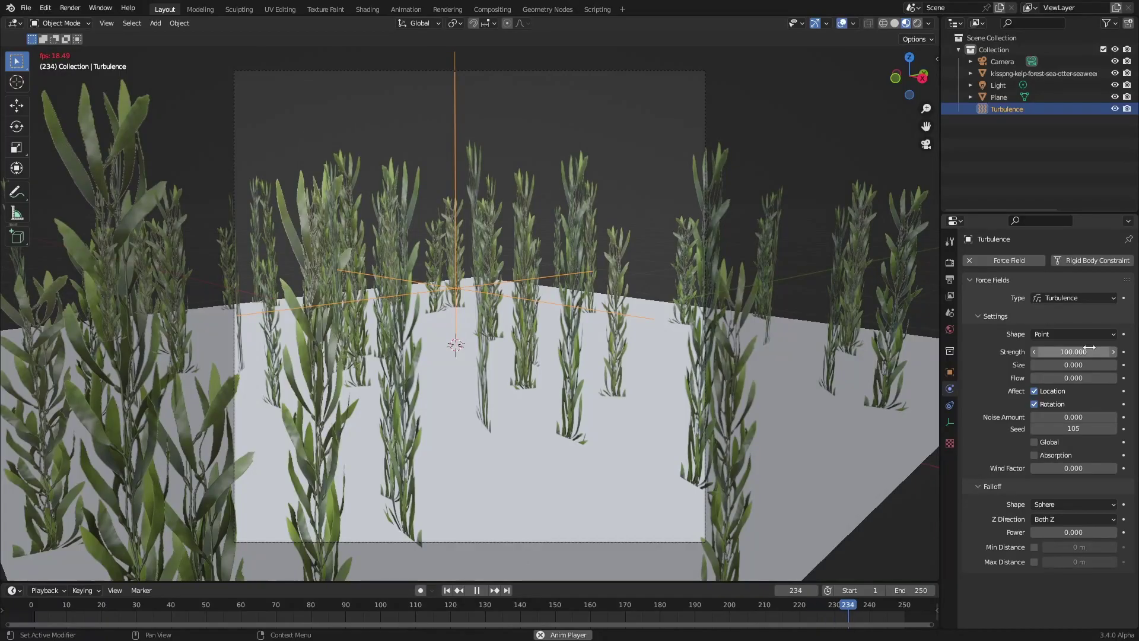
pyautogui.click(1090, 349)
pyautogui.write('250')
pyautogui.press('Return')
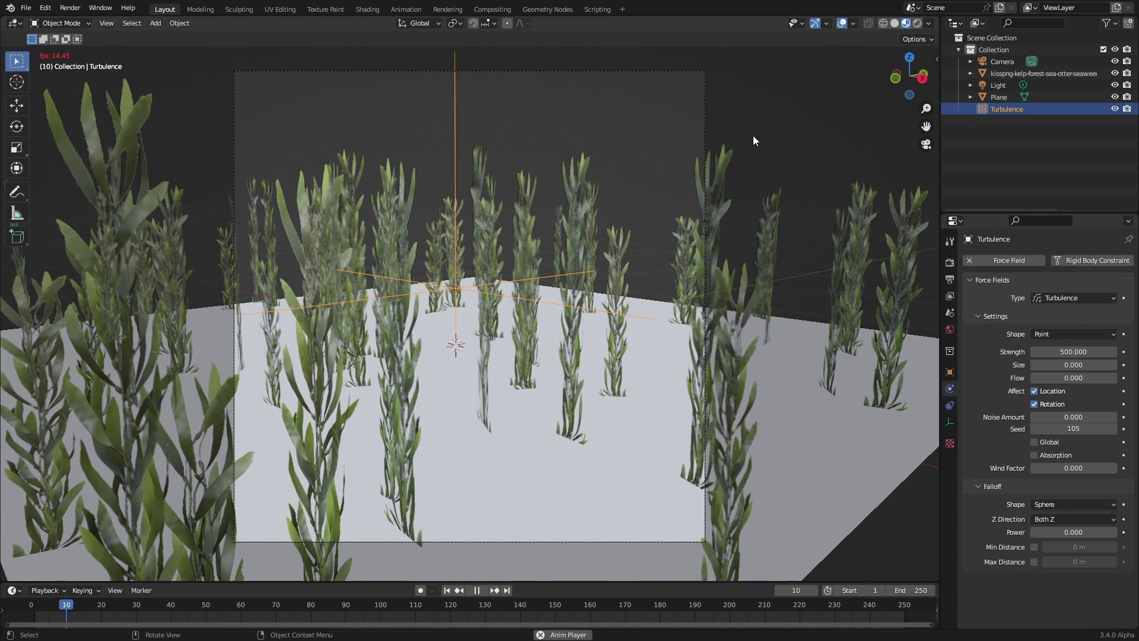
pyautogui.click(497, 236)
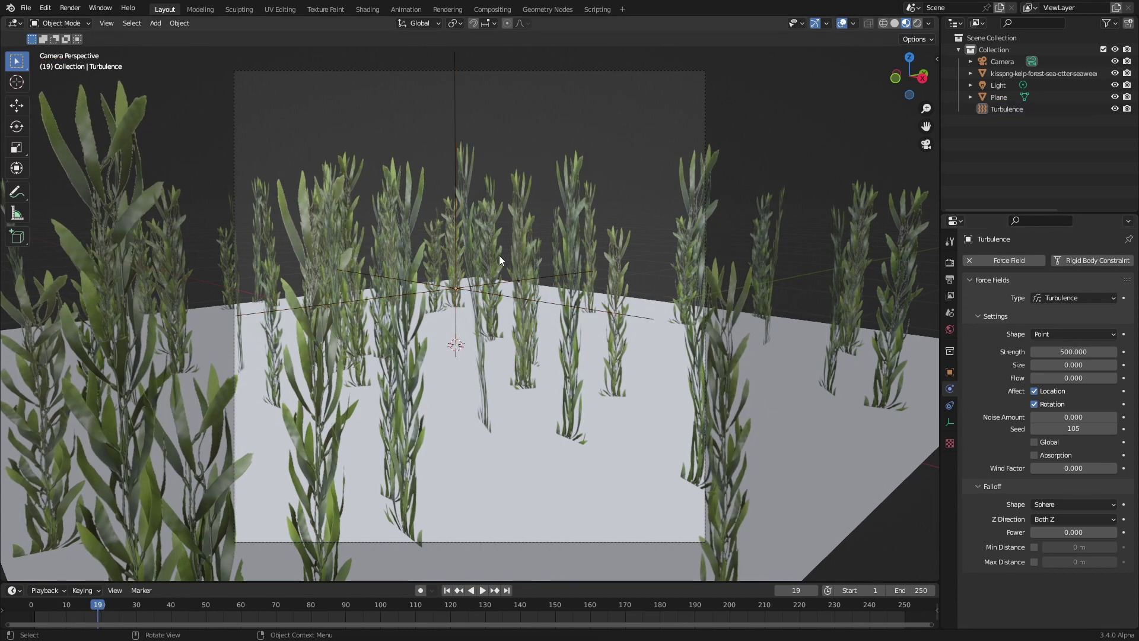
# Orbit and zoom the view to watch the submarine glide over the seaweed
pyautogui.press('KP_0')
pyautogui.moveTo(517, 357); pyautogui.dragTo(502, 350, button='middle')
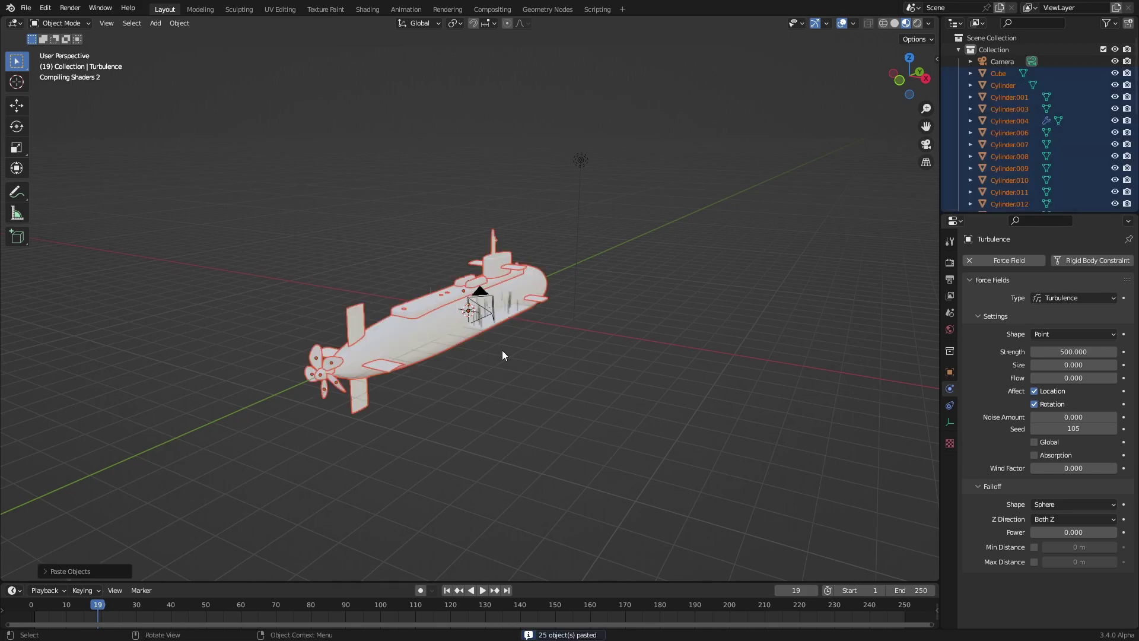
pyautogui.moveTo(501, 353); pyautogui.dragTo(472, 373, button='middle')
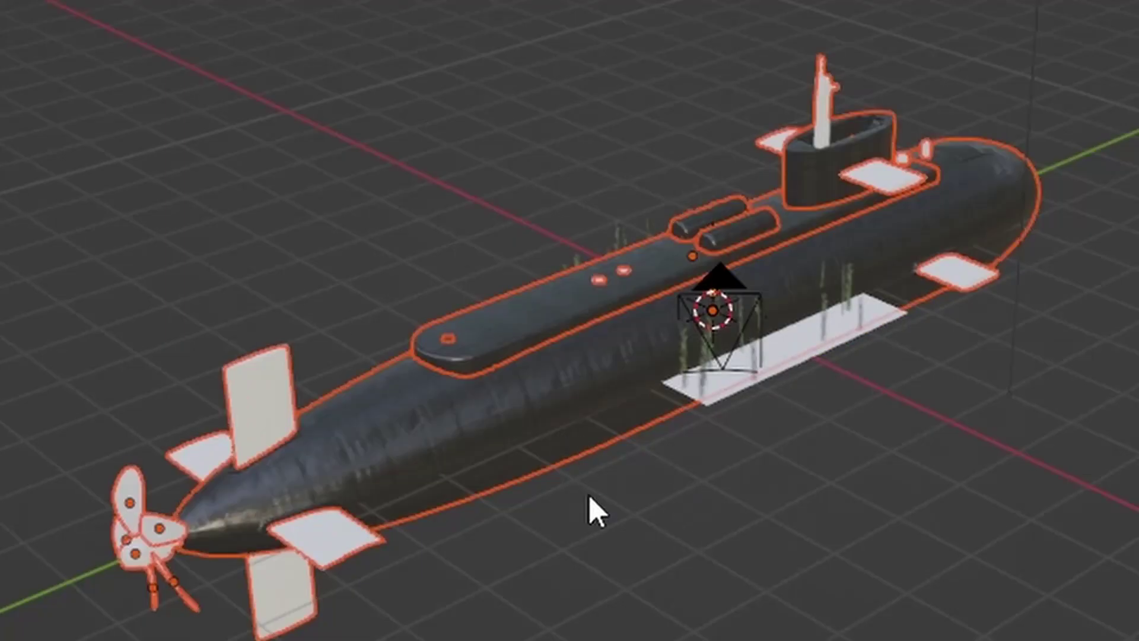
pyautogui.scroll(2, 588, 493)
pyautogui.moveTo(589, 494); pyautogui.dragTo(480, 487, button='middle')
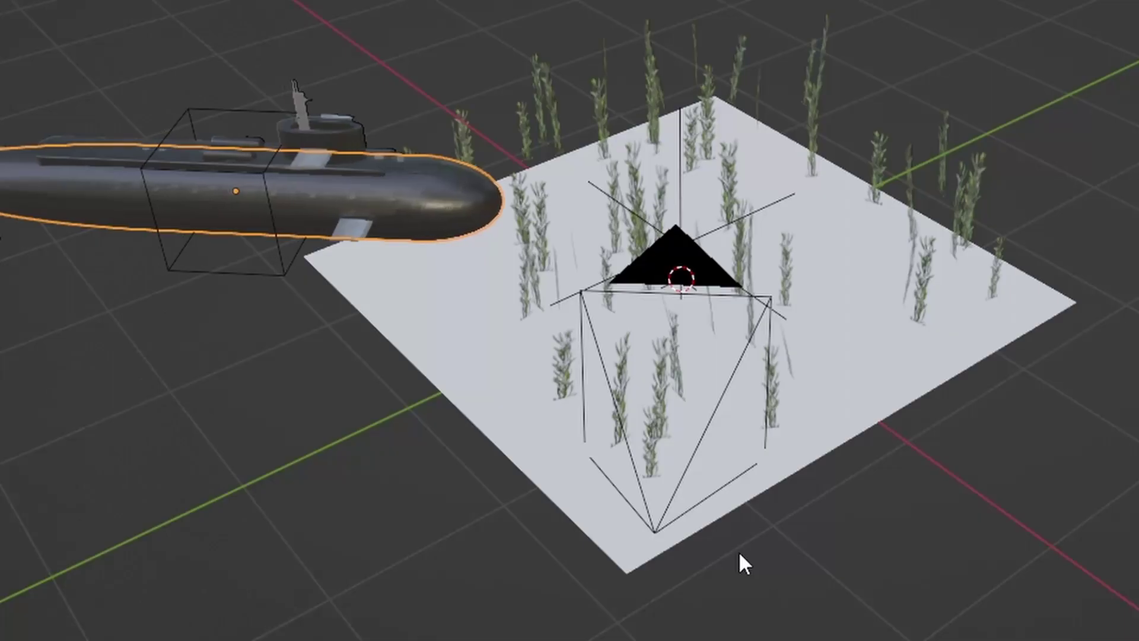
pyautogui.scroll(7, 739, 469)
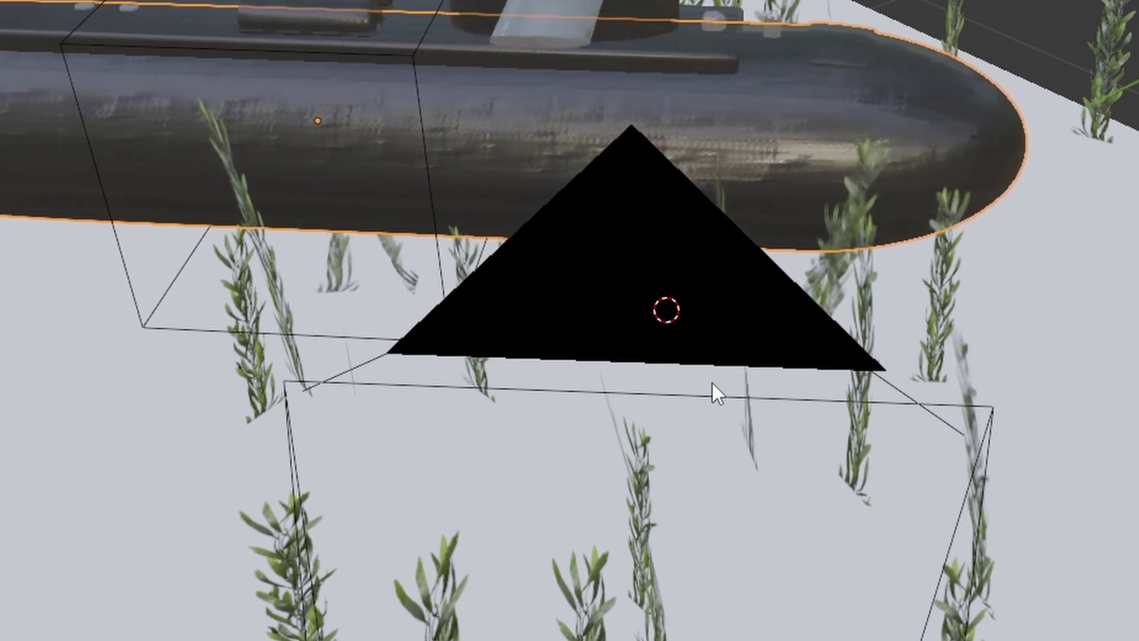
pyautogui.moveTo(832, 363); pyautogui.dragTo(1021, 272, button='middle')
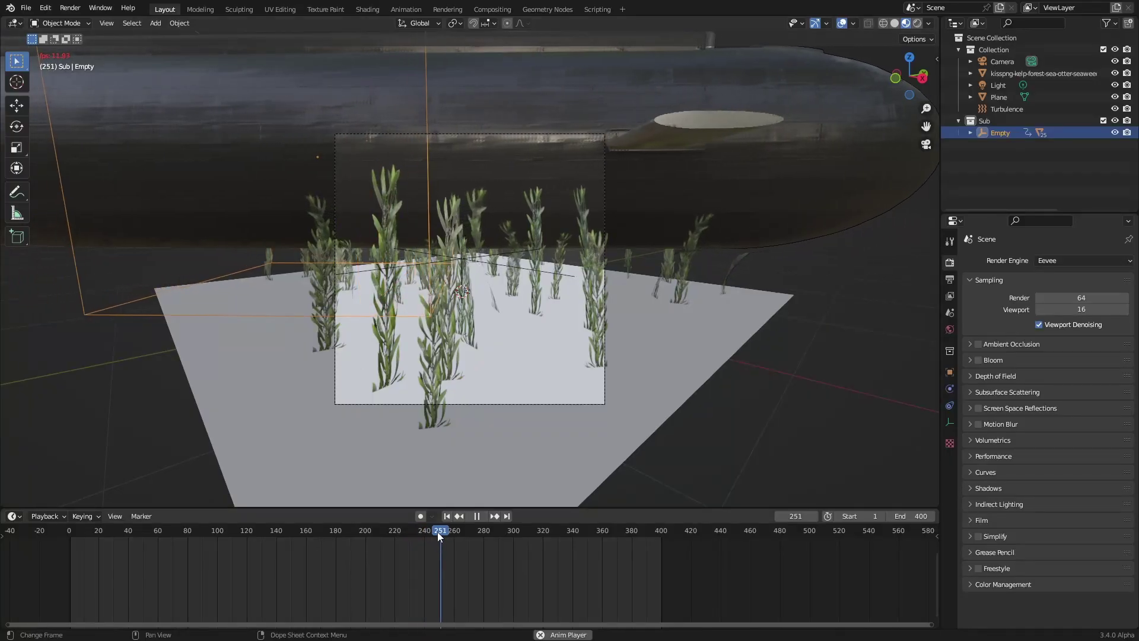
# Set the seaweed cloth Cache End to 450, bake all dynamics, and scrub the result
pyautogui.press('space')
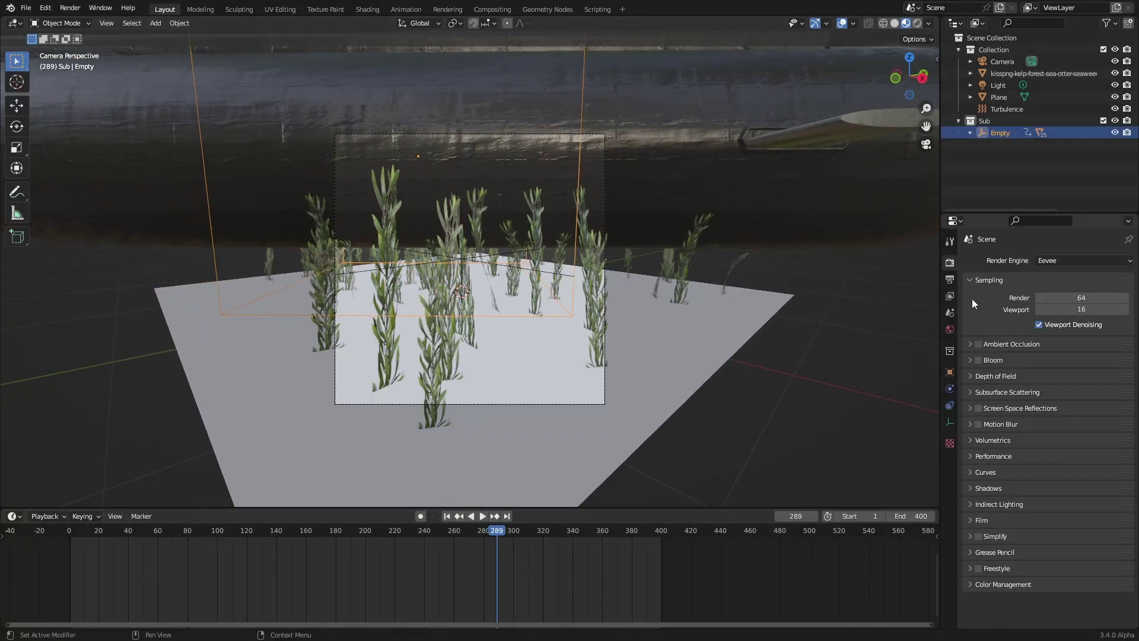
pyautogui.click(950, 279)
pyautogui.click(783, 401)
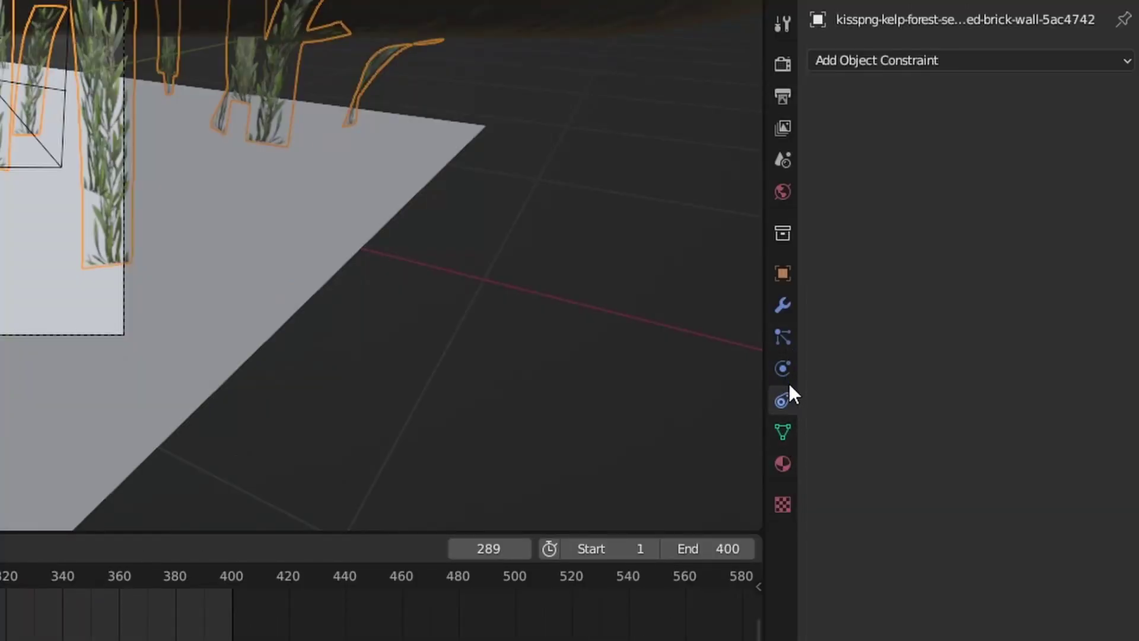
pyautogui.click(782, 368)
pyautogui.scroll(-15, 899, 474)
pyautogui.click(1070, 540)
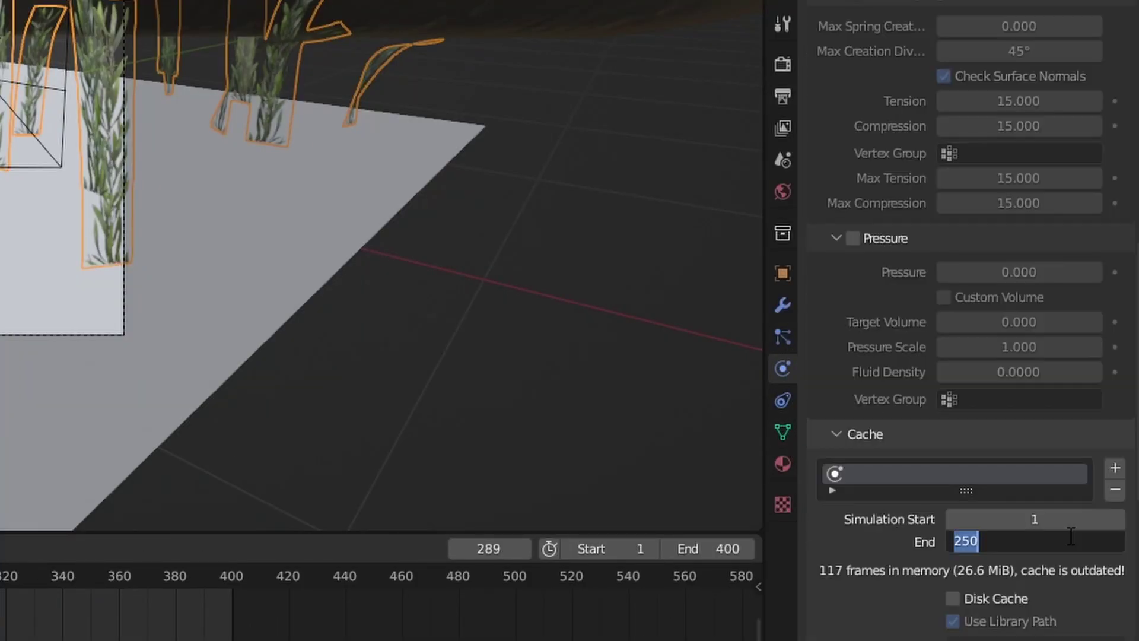
pyautogui.write('4')
pyautogui.write('50')
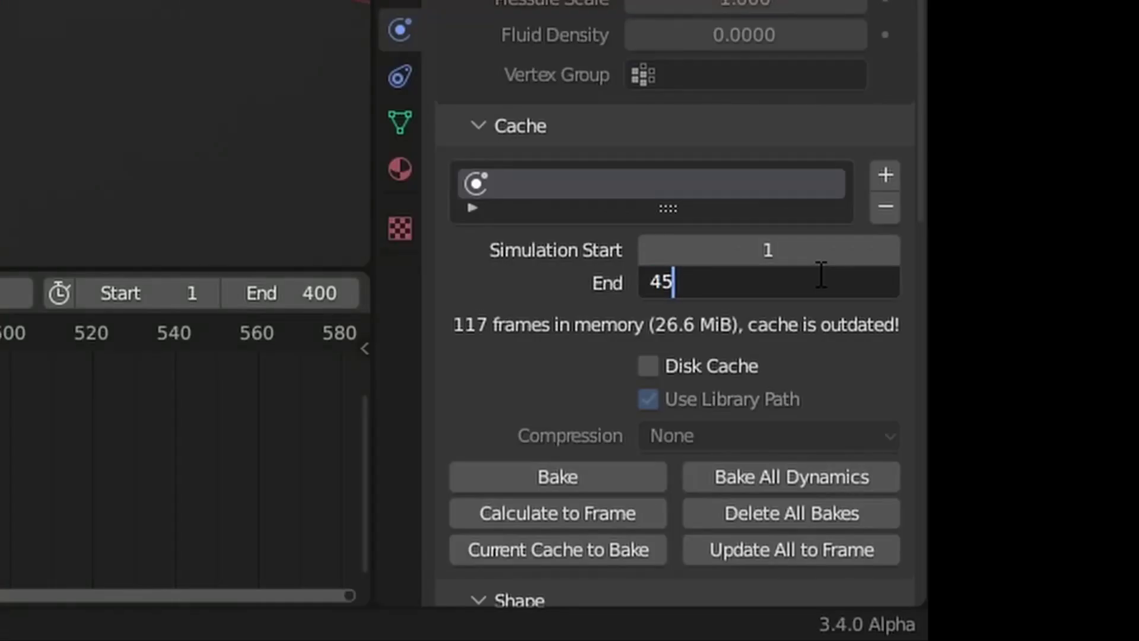
pyautogui.press('Return')
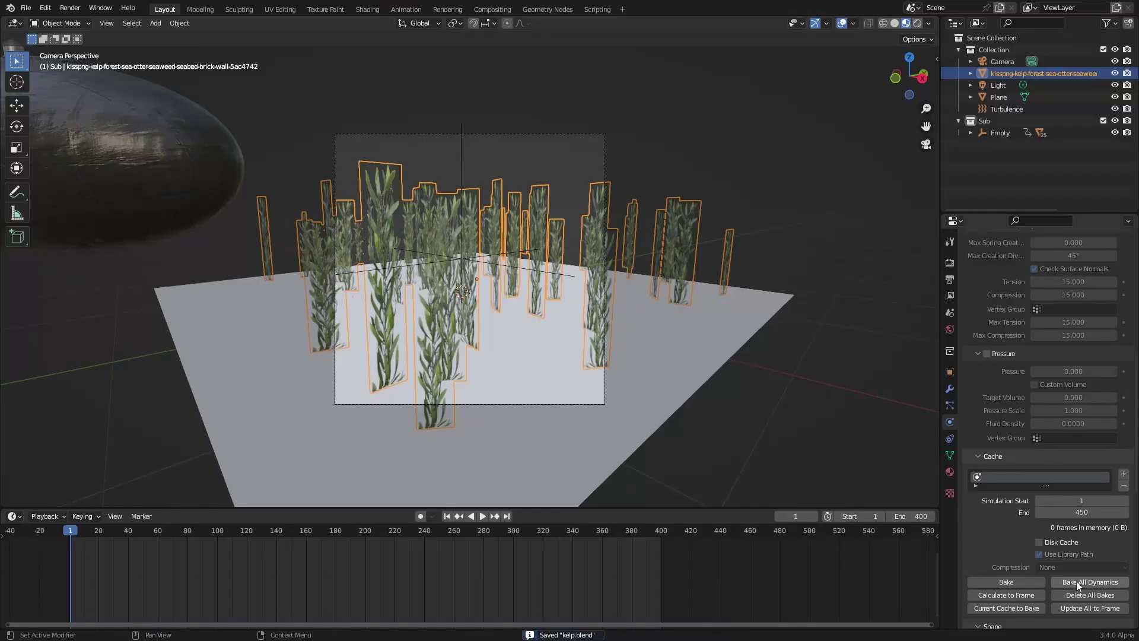
pyautogui.click(1077, 581)
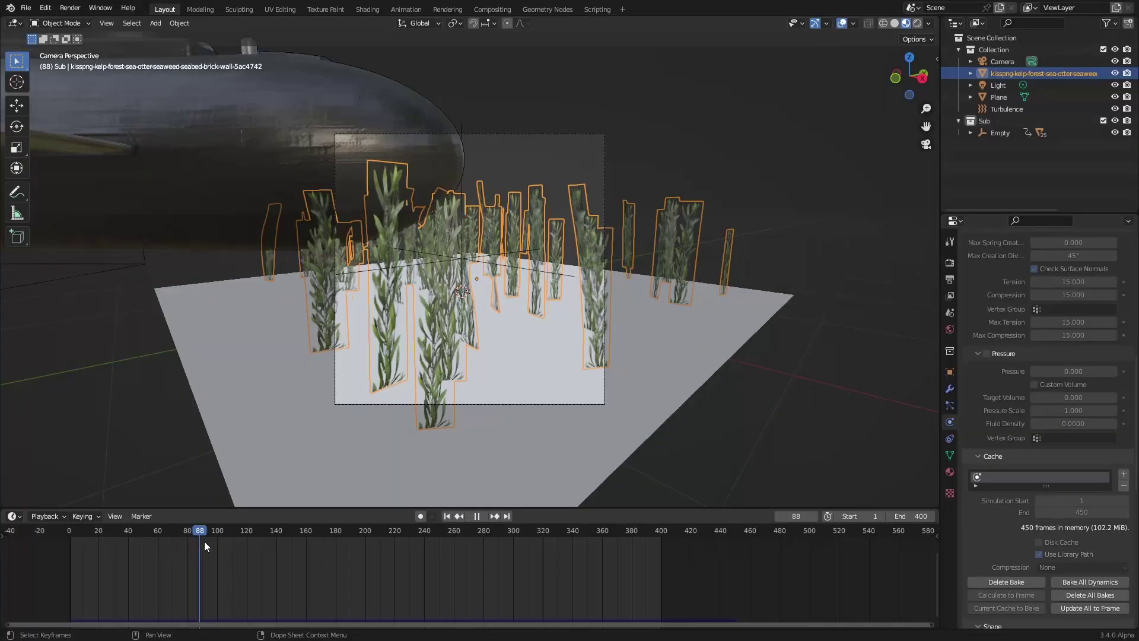
pyautogui.moveTo(204, 541); pyautogui.dragTo(385, 569)
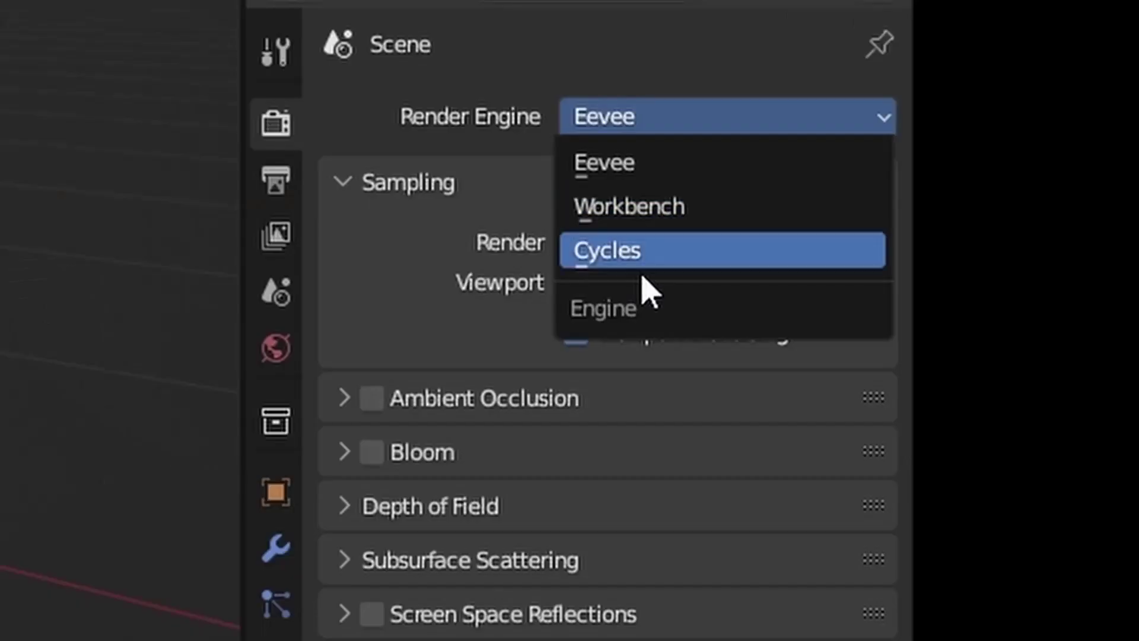
# Render with Cycles on GPU Compute and set viewport Max Samples to 32
pyautogui.click(640, 261)
pyautogui.click(652, 223)
pyautogui.click(650, 313)
pyautogui.click(736, 444)
pyautogui.write('32')
pyautogui.press('Return')
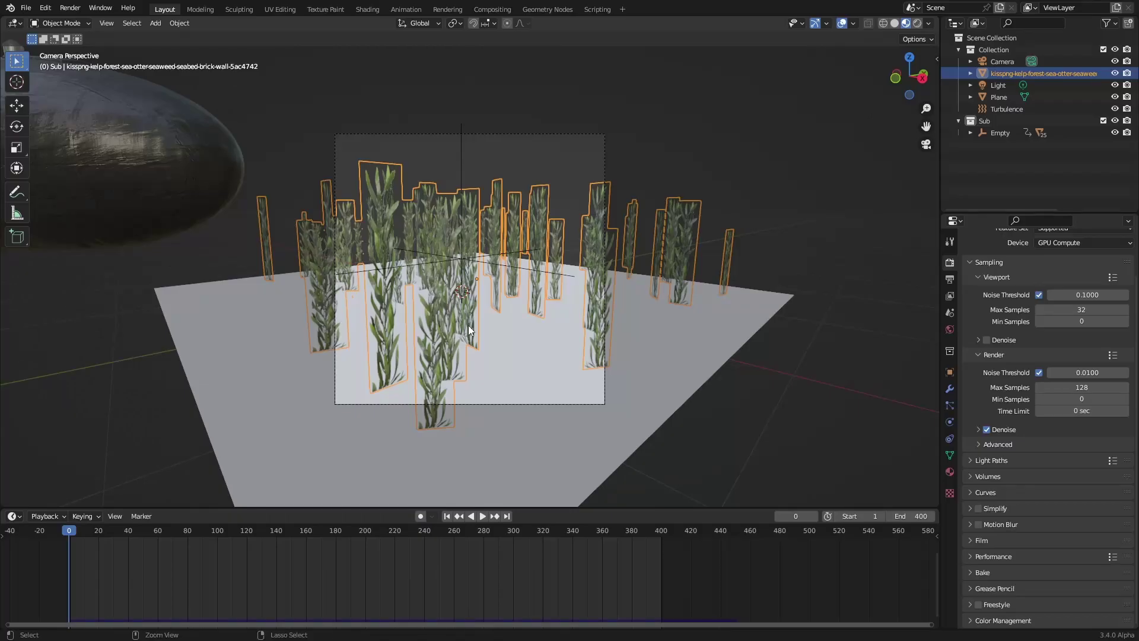
# Paste the Water surface object into the Sub collection and select it
pyautogui.hotkey('ctrl', 'v')
pyautogui.moveTo(586, 276); pyautogui.dragTo(462, 316, button='middle')
pyautogui.scroll(-10, 469, 332)
pyautogui.click(468, 332)
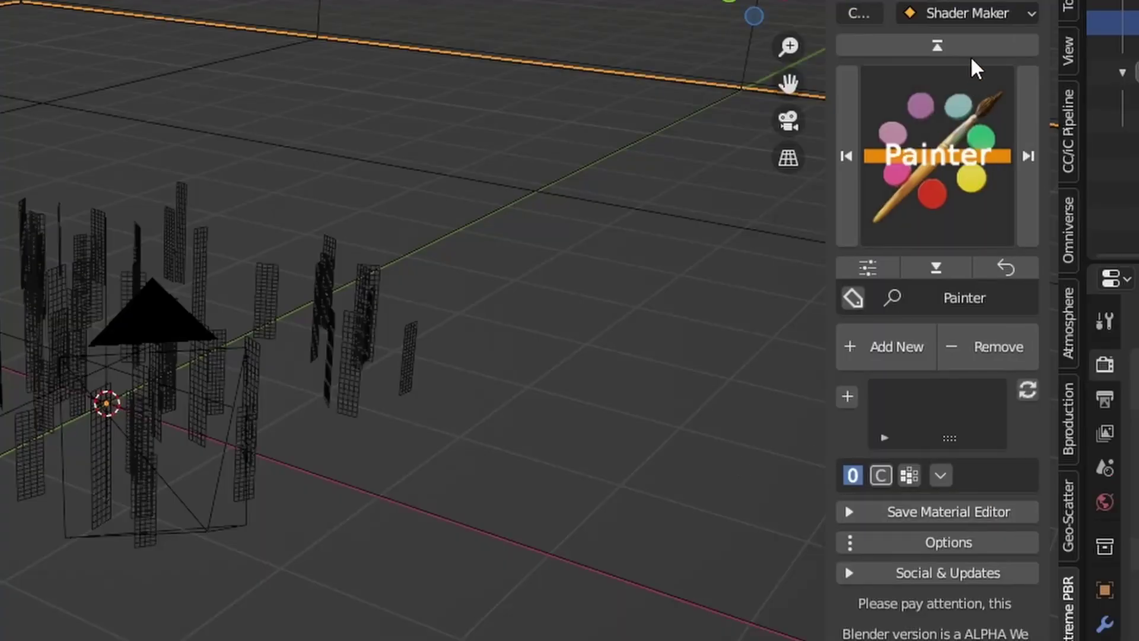
# Apply Extreme PBR's Sand Fine 003 material to the seabed plane and preview it rendered through the camera
pyautogui.click(968, 13)
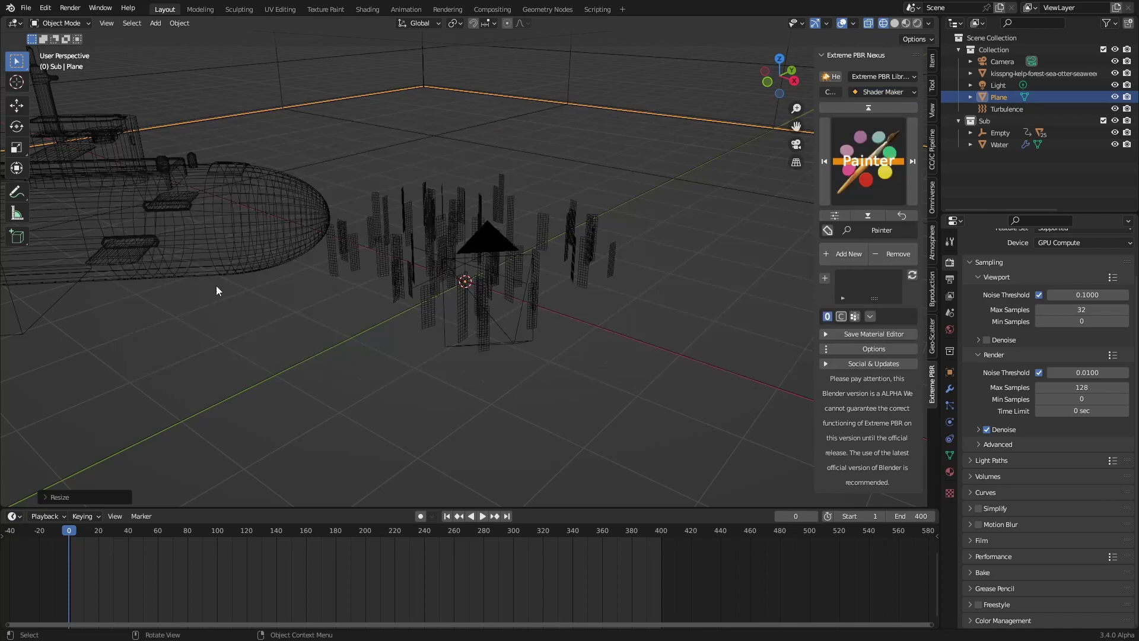
pyautogui.click(867, 93)
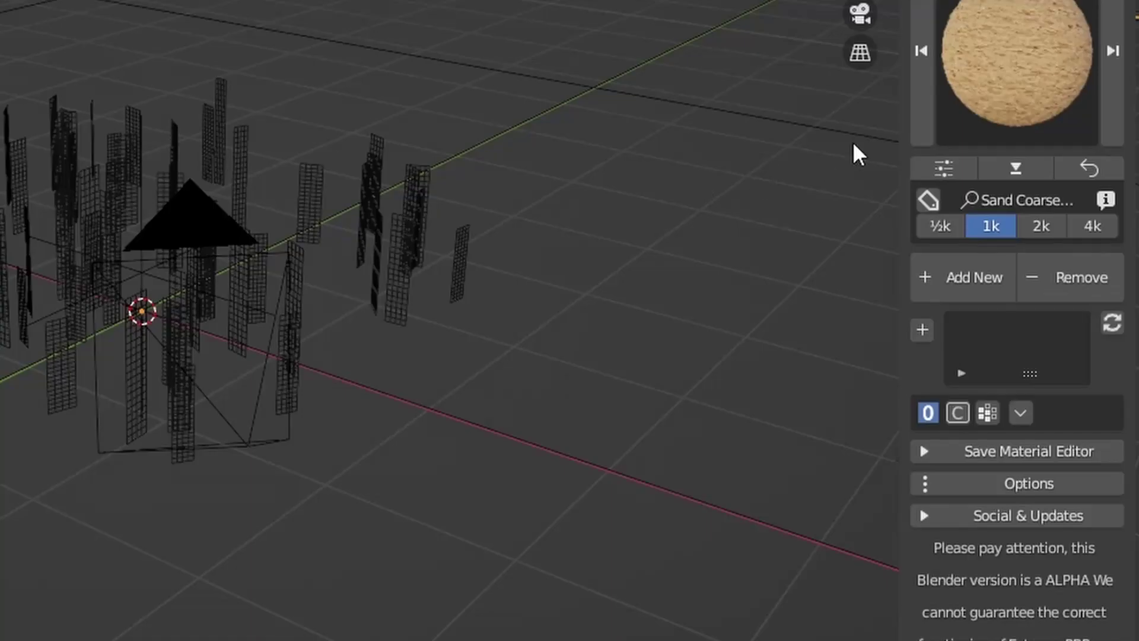
pyautogui.click(885, 165)
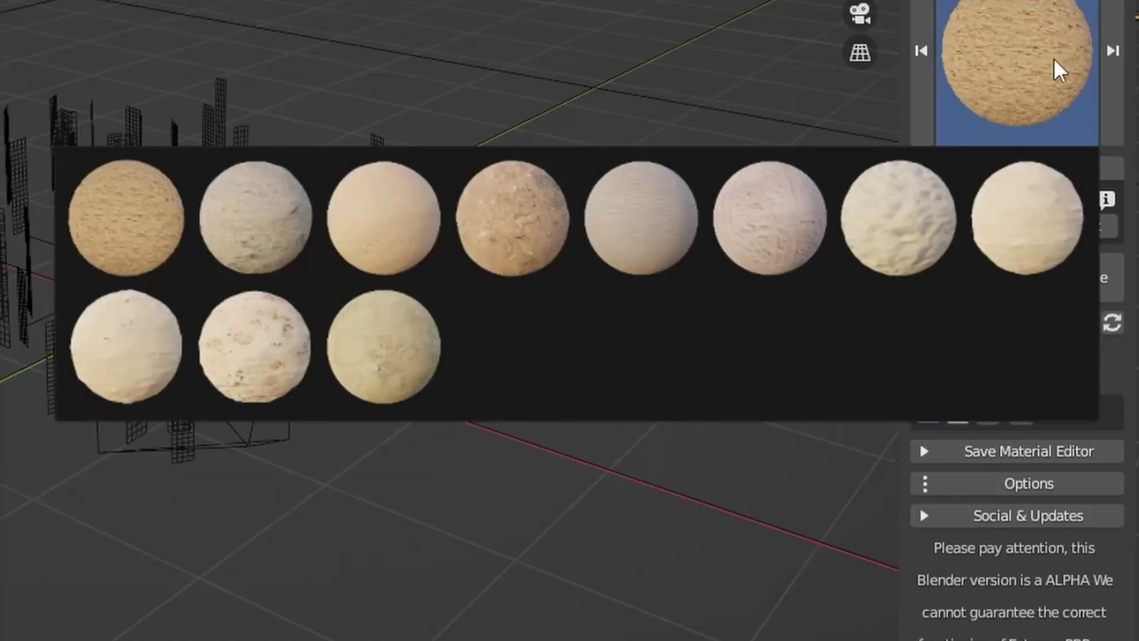
pyautogui.click(865, 240)
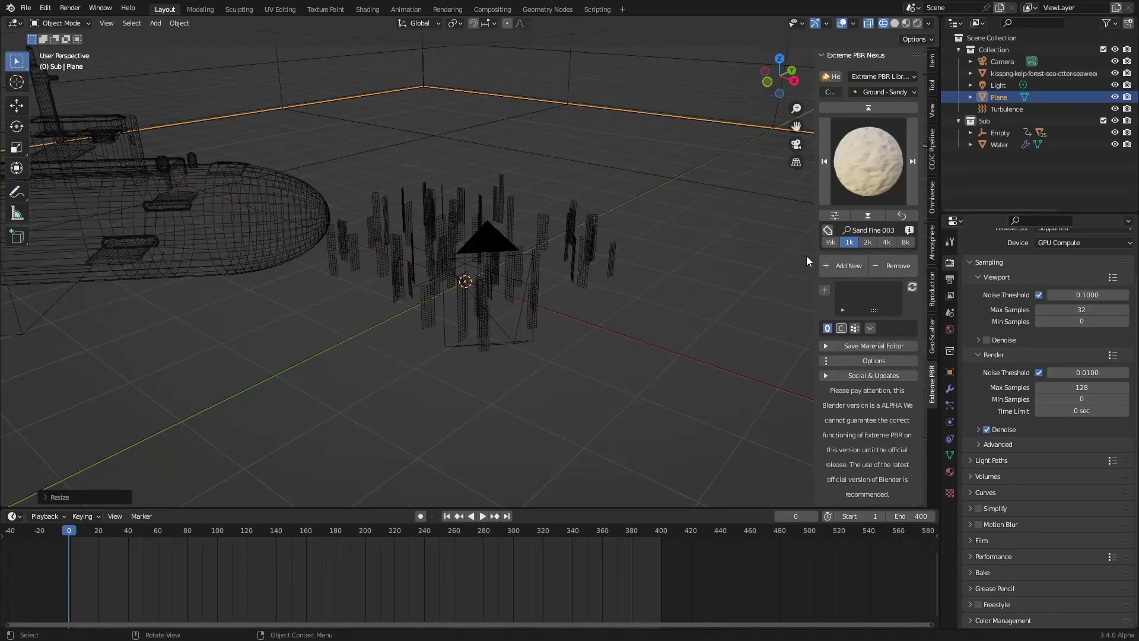
pyautogui.click(841, 265)
pyautogui.press('KP_0')
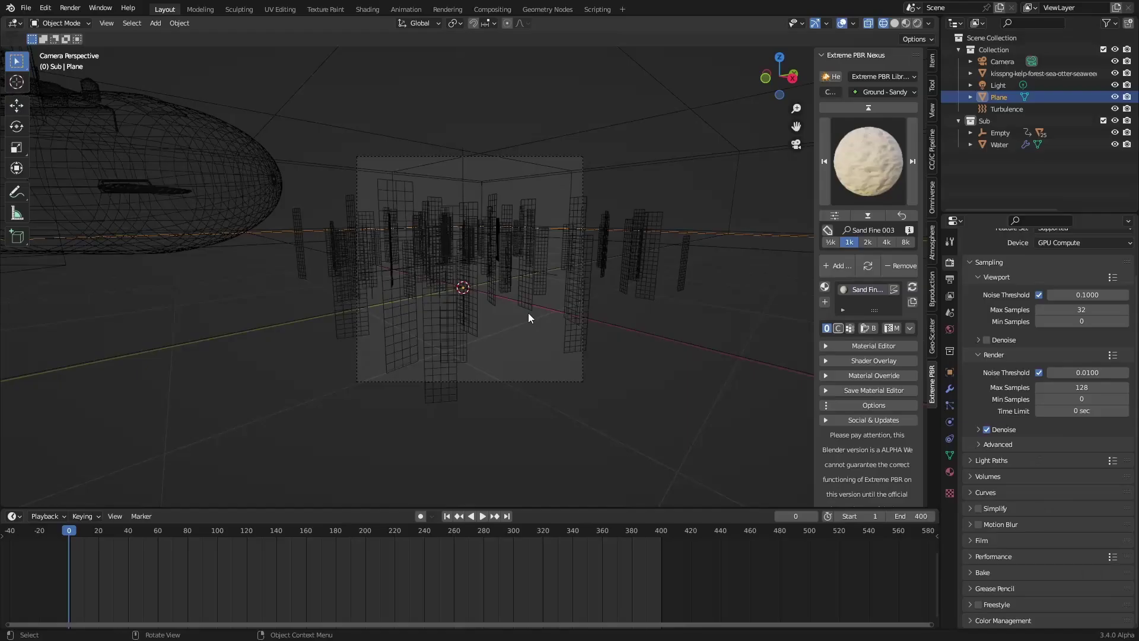
pyautogui.click(917, 26)
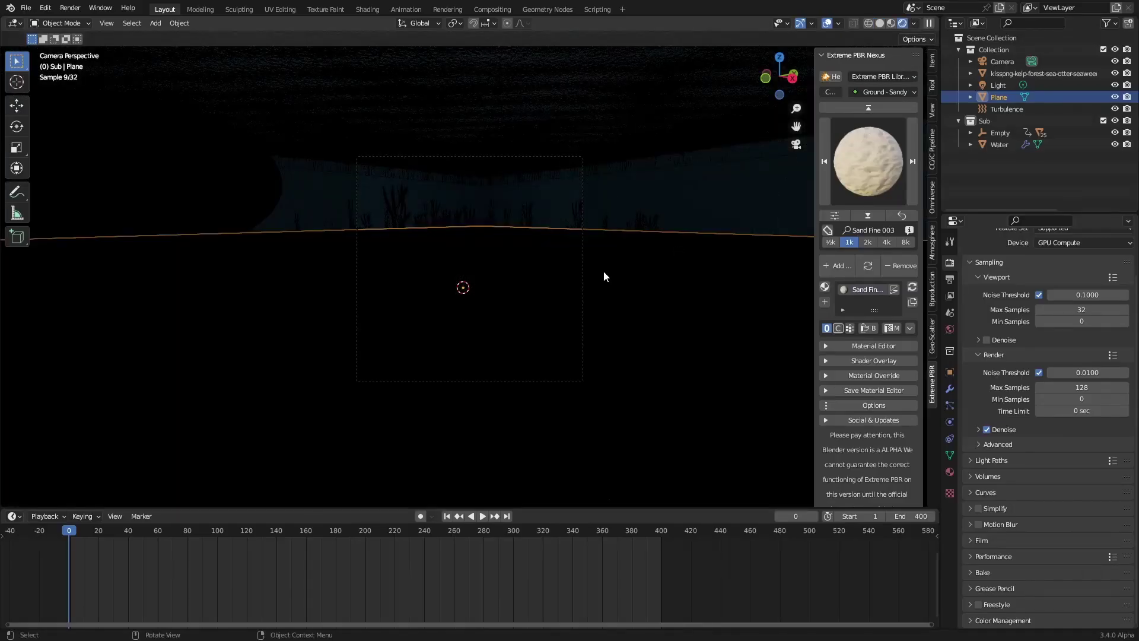
# Switch to the Shading workspace to view the Plane's Sand Fine 003_1k material nodes
pyautogui.click(367, 10)
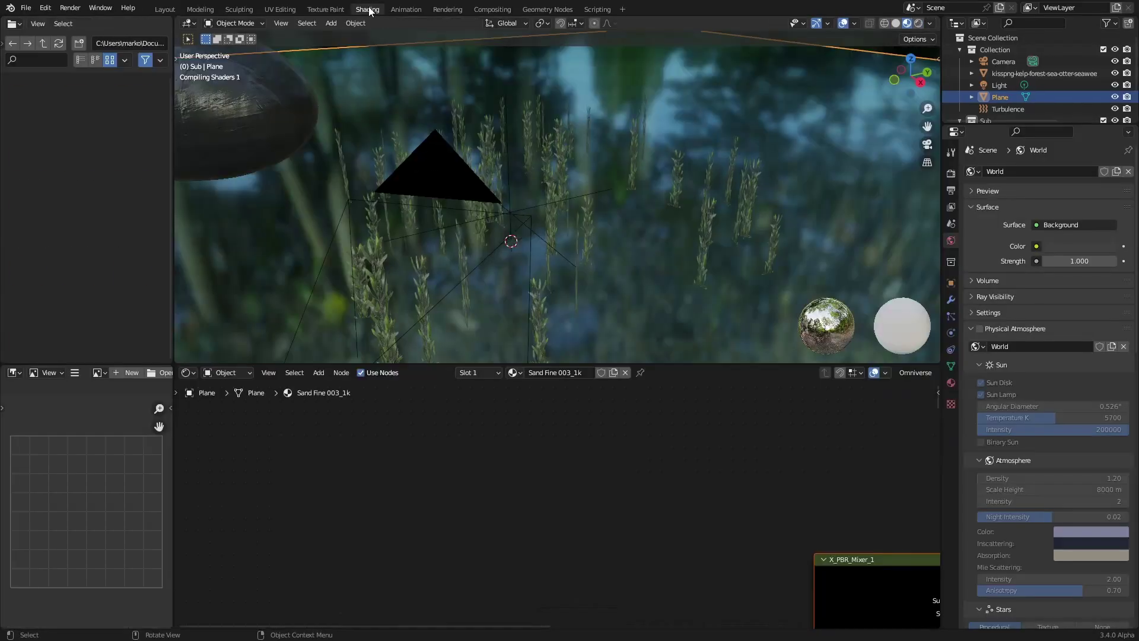